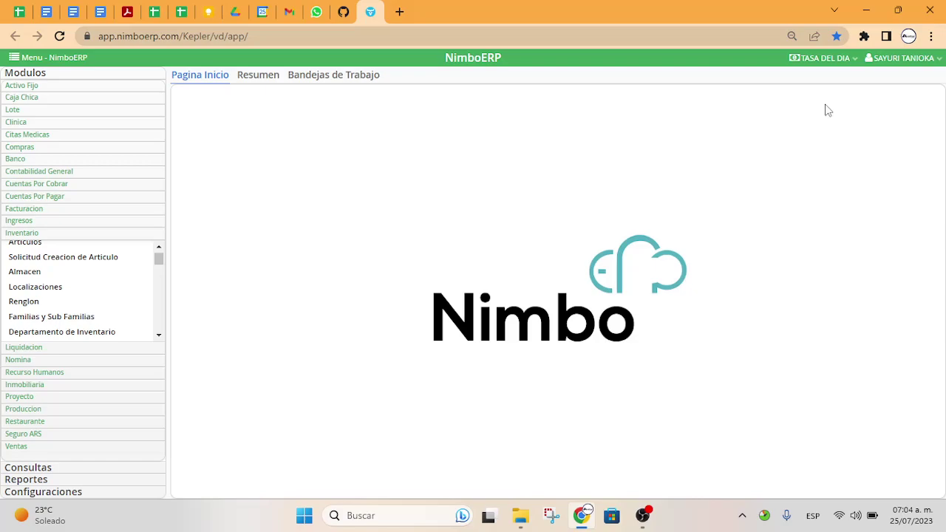
Open the inventory article list, find MESA REDONDA and open that article for editing
scroll(29, 271, up, 1)
click(107, 247)
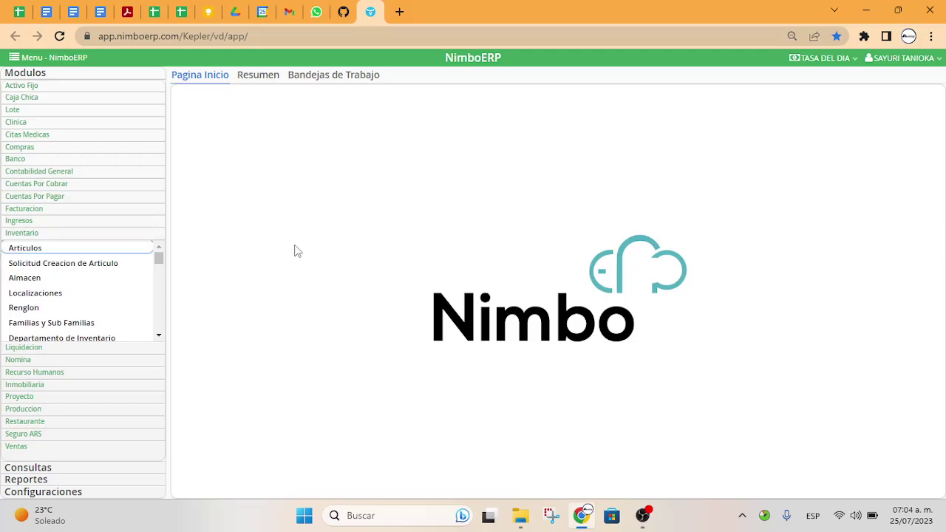
scroll(547, 464, down, 5)
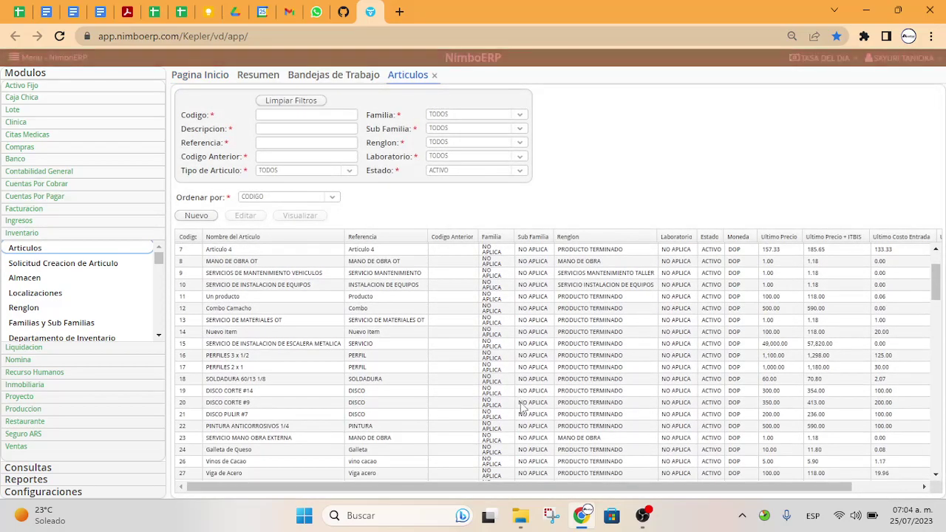
scroll(549, 466, down, 4)
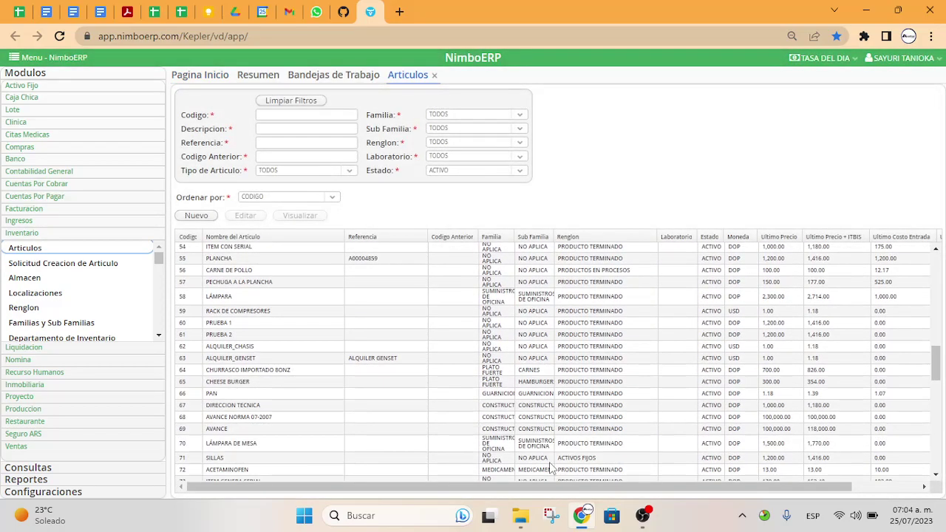
scroll(549, 464, down, 5)
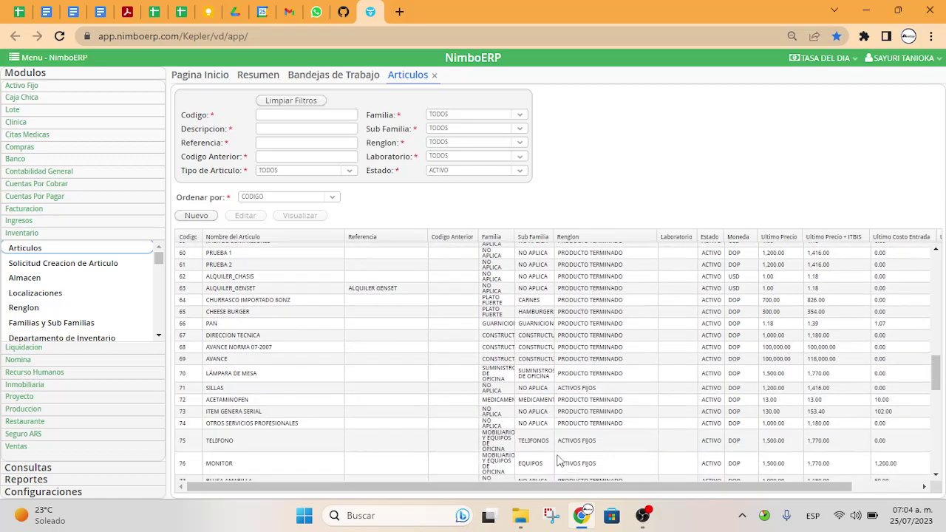
scroll(433, 429, down, 6)
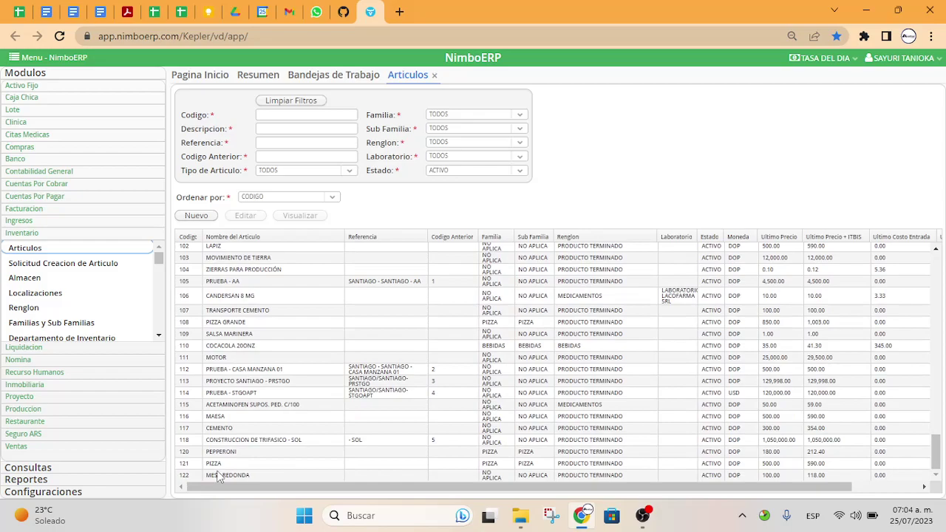
click(220, 477)
click(244, 217)
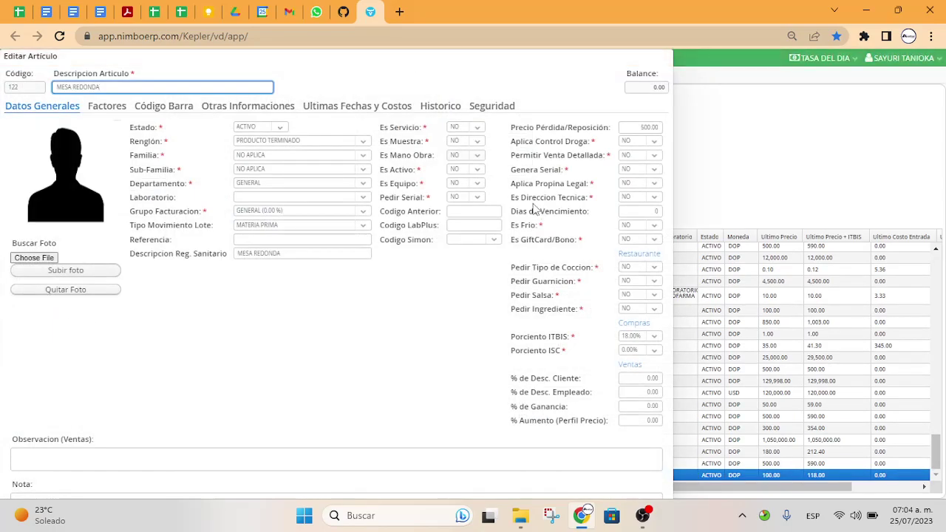
Examine the article's Precio Pérdida/Reposición field, and exit the article editor without saving
double_click(542, 130)
triple_click(542, 130)
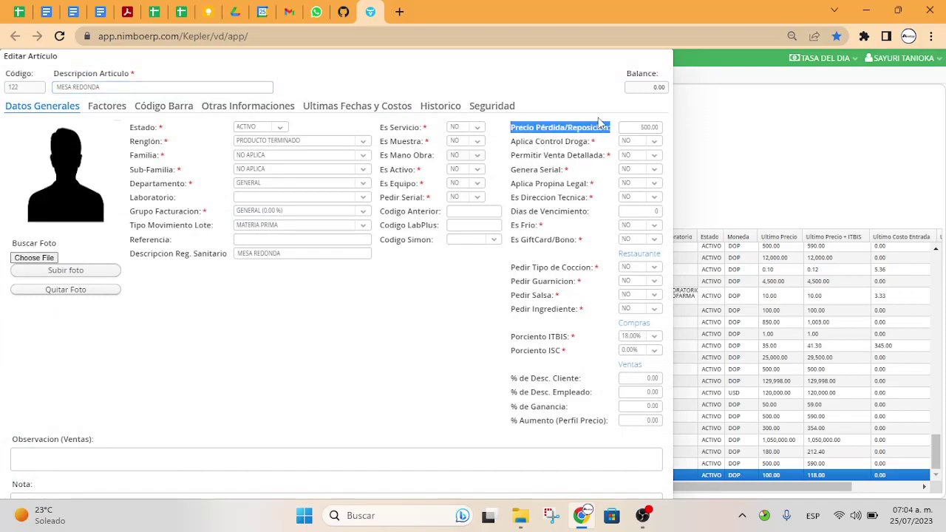
click(625, 126)
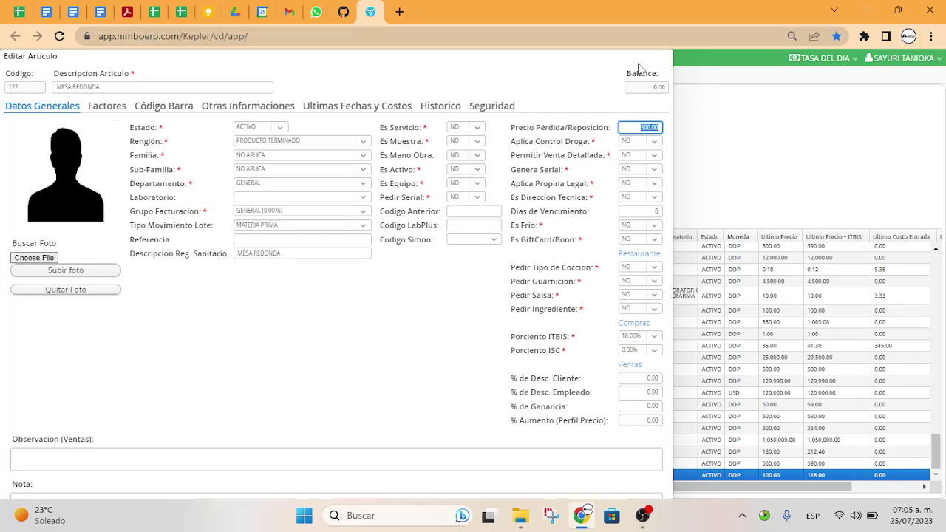
triple_click(561, 130)
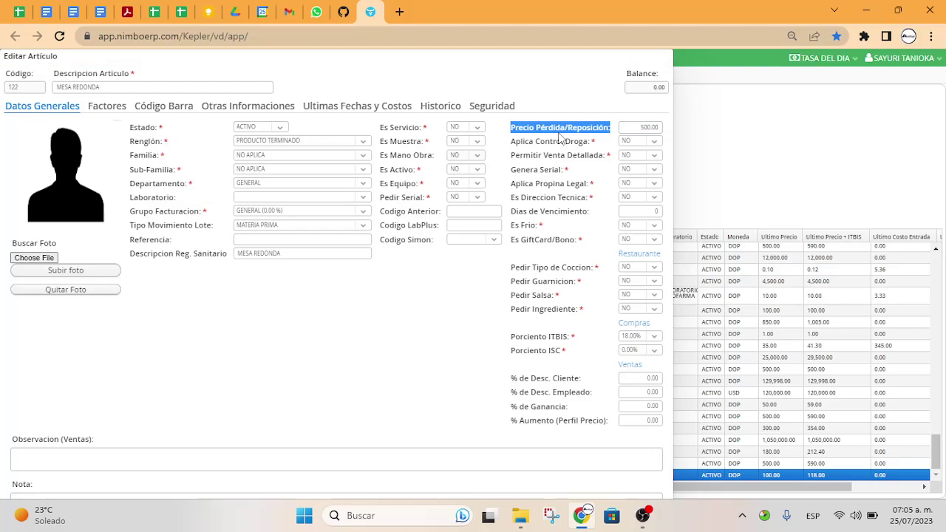
key(Escape)
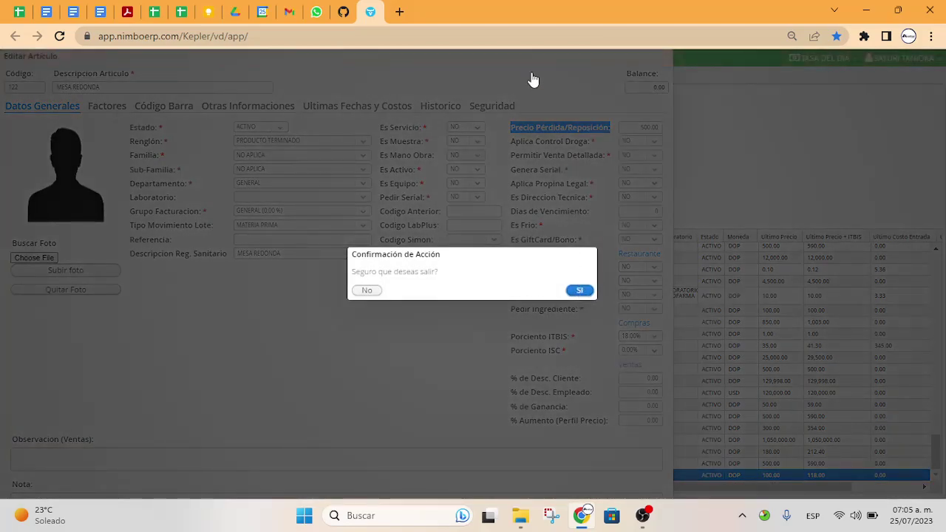
click(579, 289)
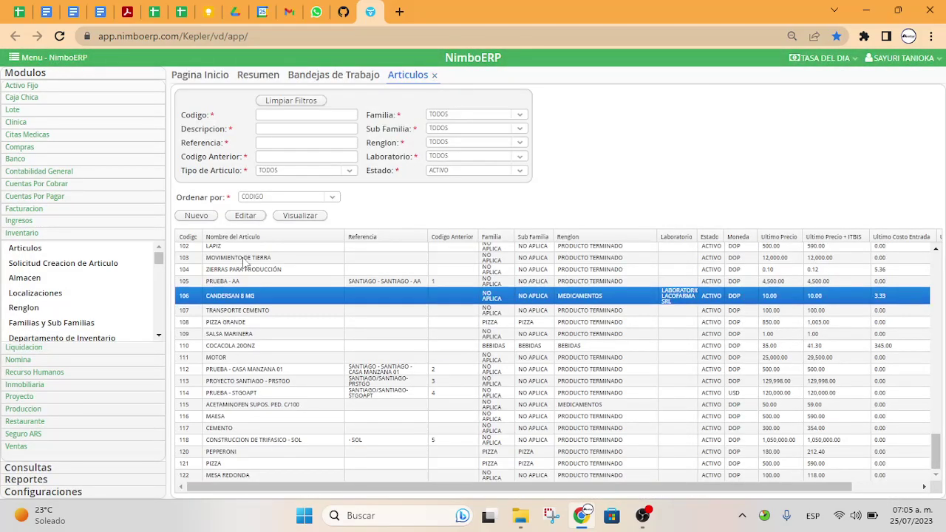
Open the Tipo de Solicitud de Facturacion list of the Ventas module and examine the ALQUILERES entry
click(20, 446)
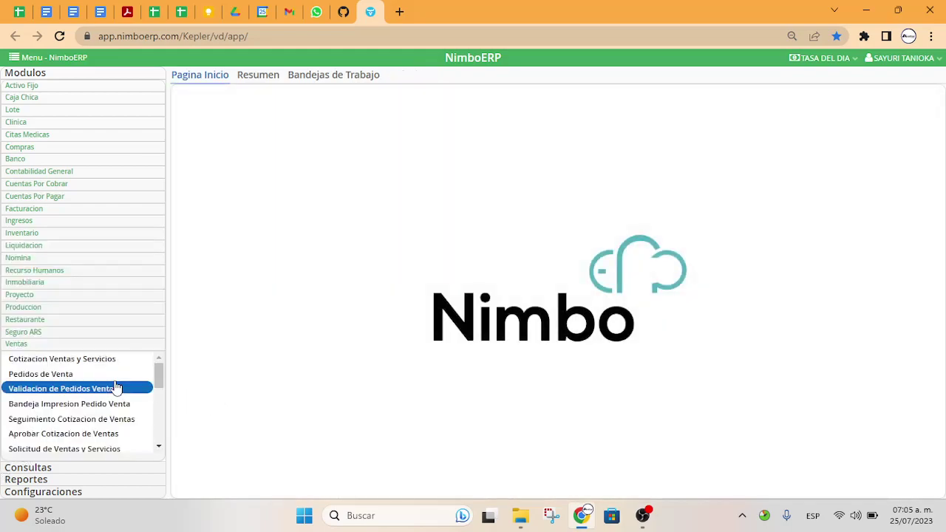
drag(158, 378, 152, 416)
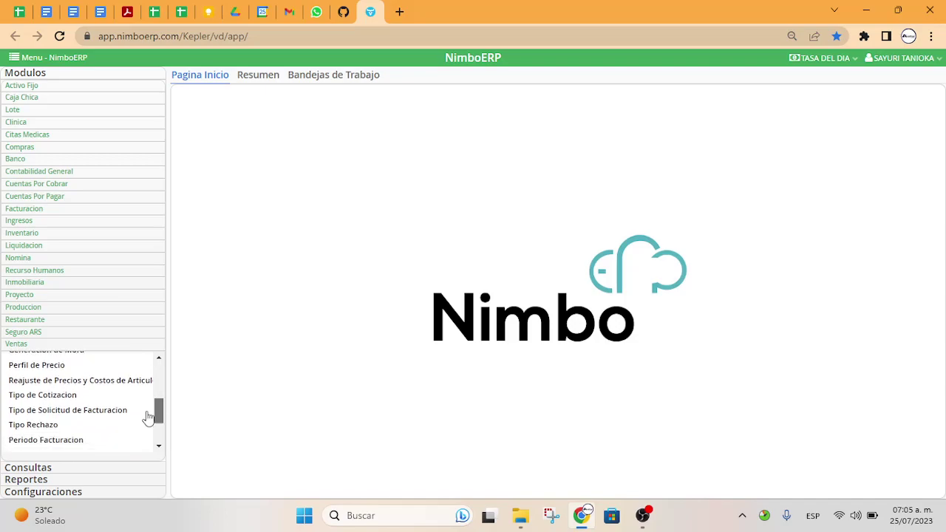
click(130, 413)
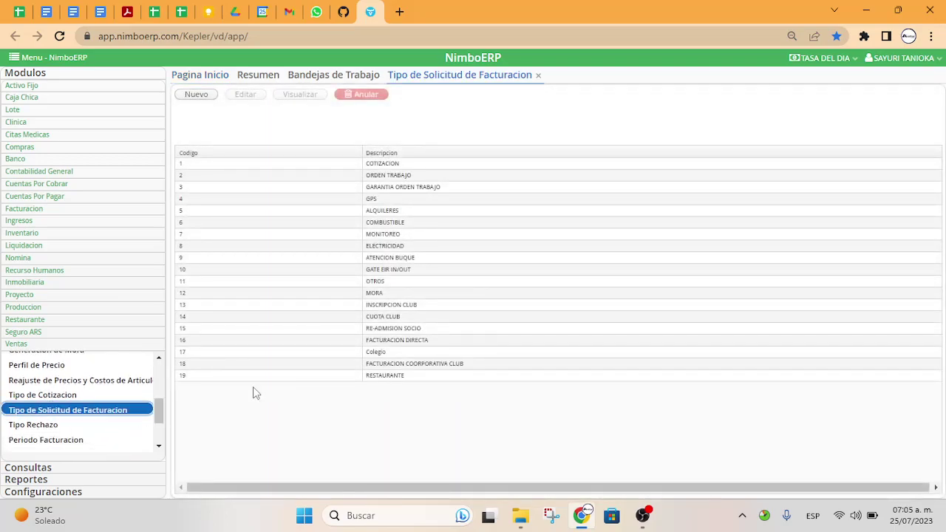
double_click(389, 211)
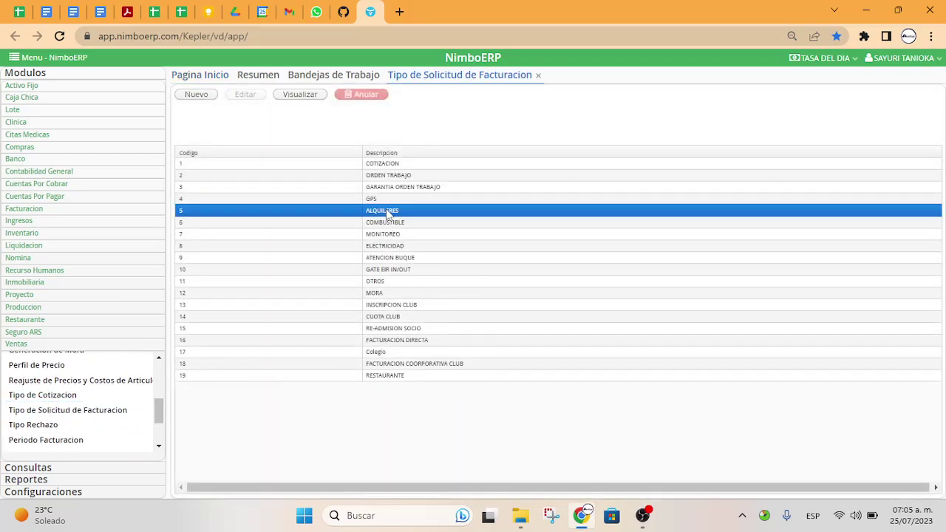
Start a new quotation in Cotizacion Ventas y Servicios and load the client AVATHARTECH EIRL by searching for AVA
scroll(148, 404, up, 5)
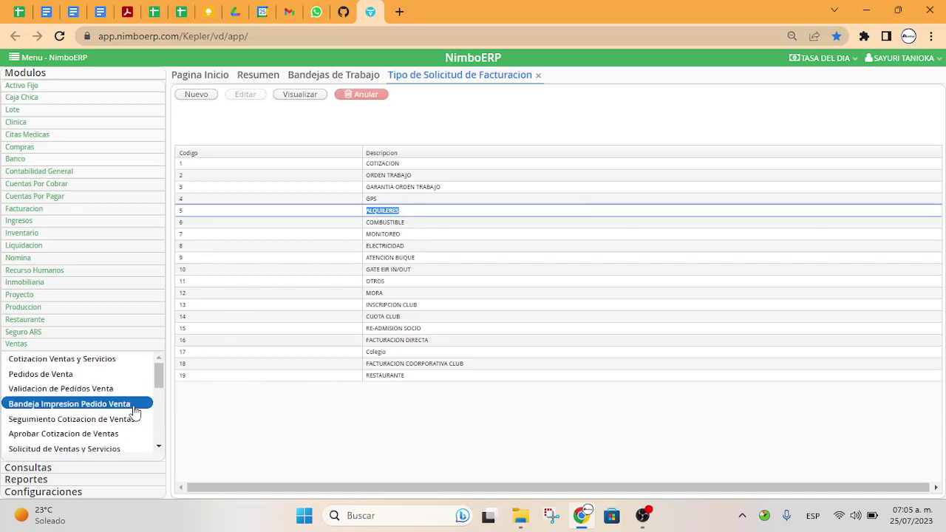
click(52, 359)
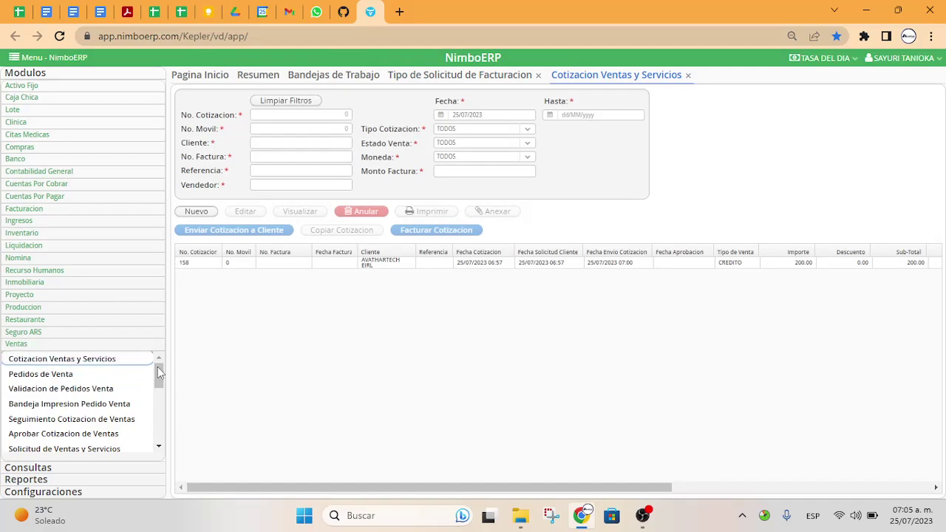
click(191, 215)
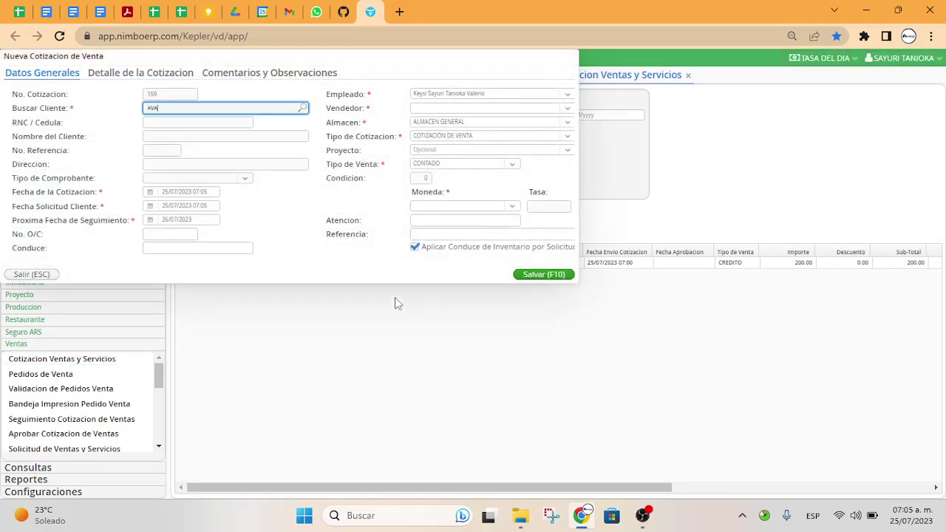
key(Return)
key(Return)
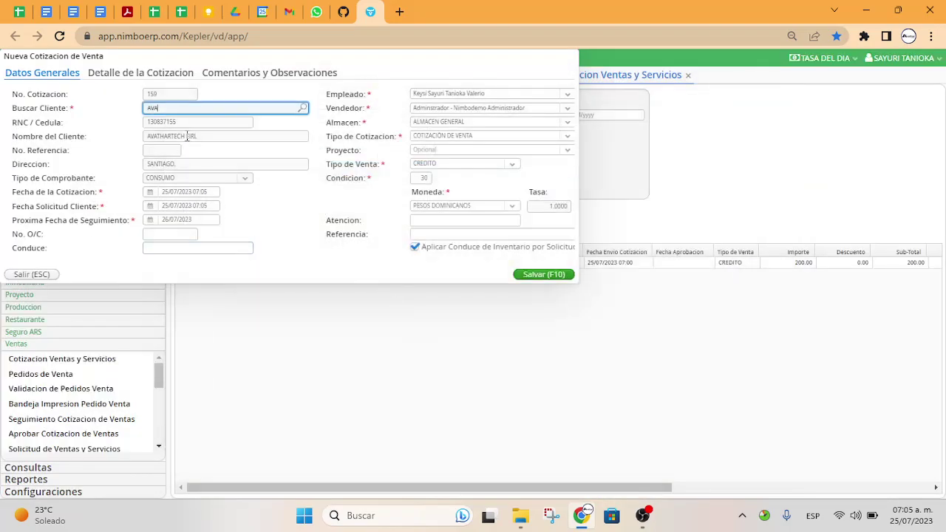
Examine the quotation's reference number, Tipo de Comprobante, Fecha de la Cotizacion and Fecha Solicitud Cliente fields
click(17, 155)
double_click(18, 152)
triple_click(62, 182)
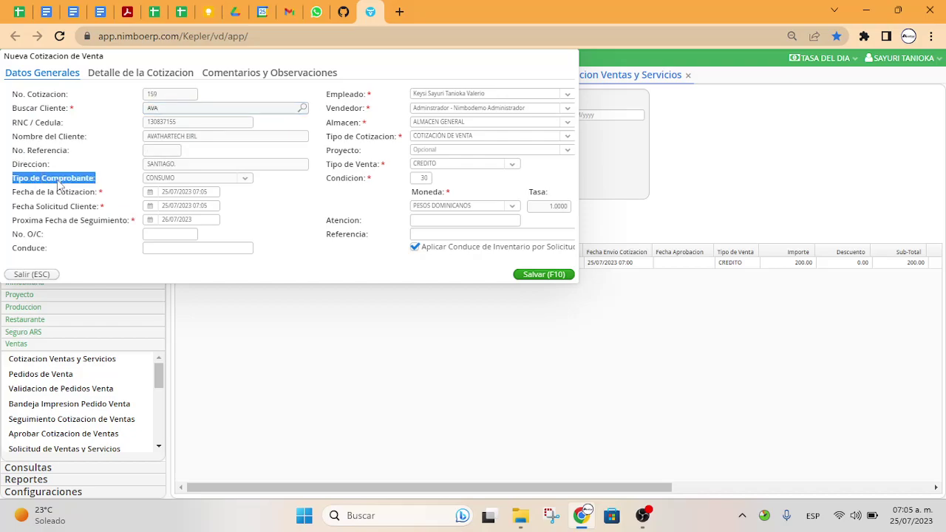
triple_click(63, 194)
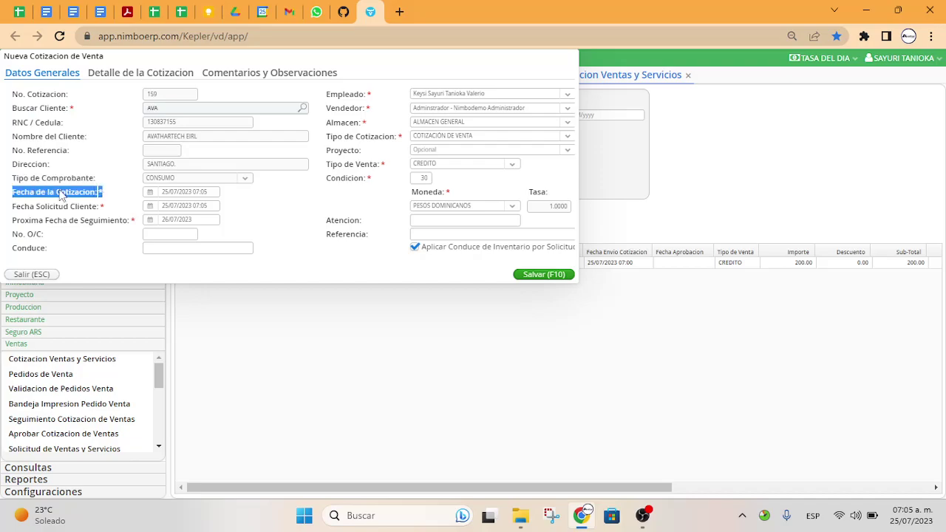
triple_click(203, 194)
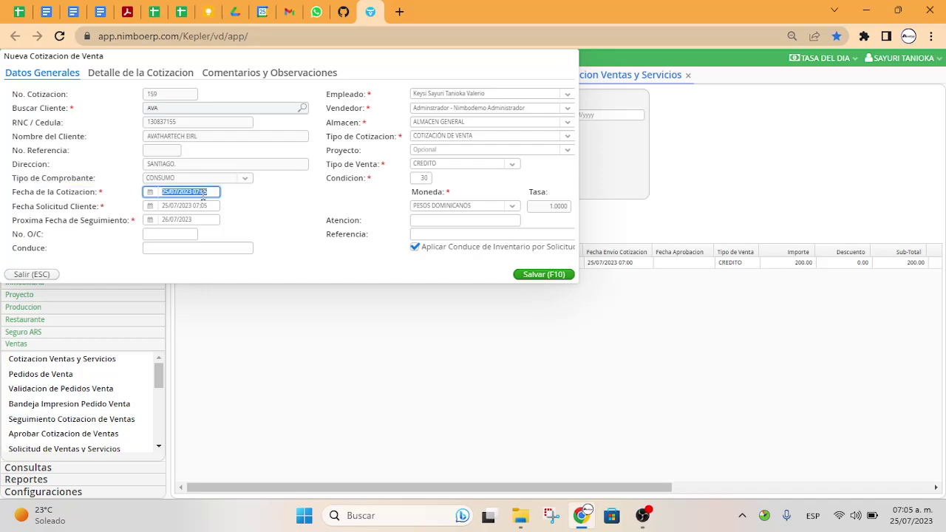
triple_click(78, 209)
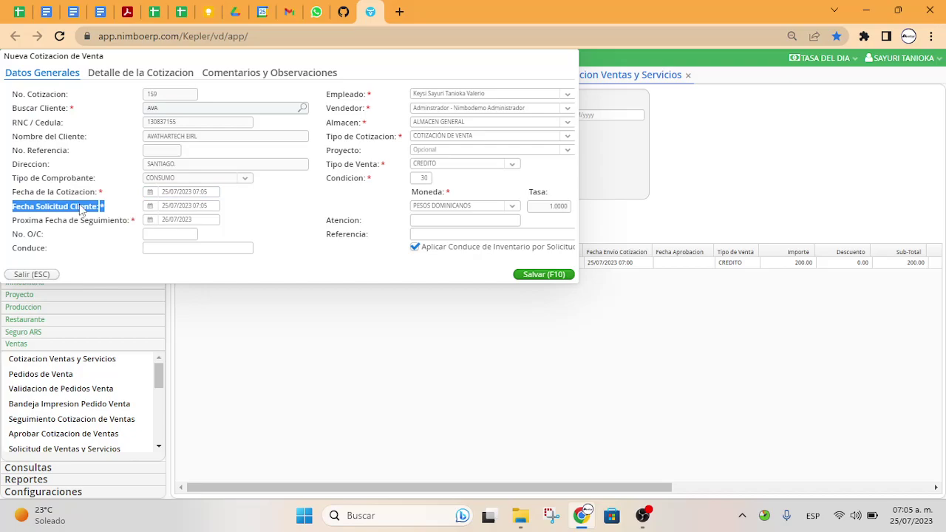
triple_click(206, 204)
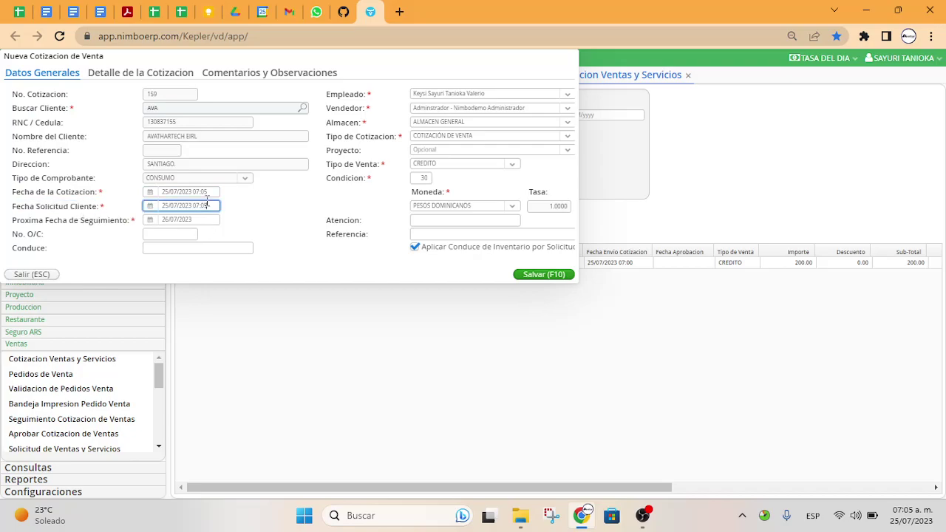
Examine the Proxima Fecha de Seguimiento with its calendar, plus the No. O/C and Conduce fields of the quotation
triple_click(63, 223)
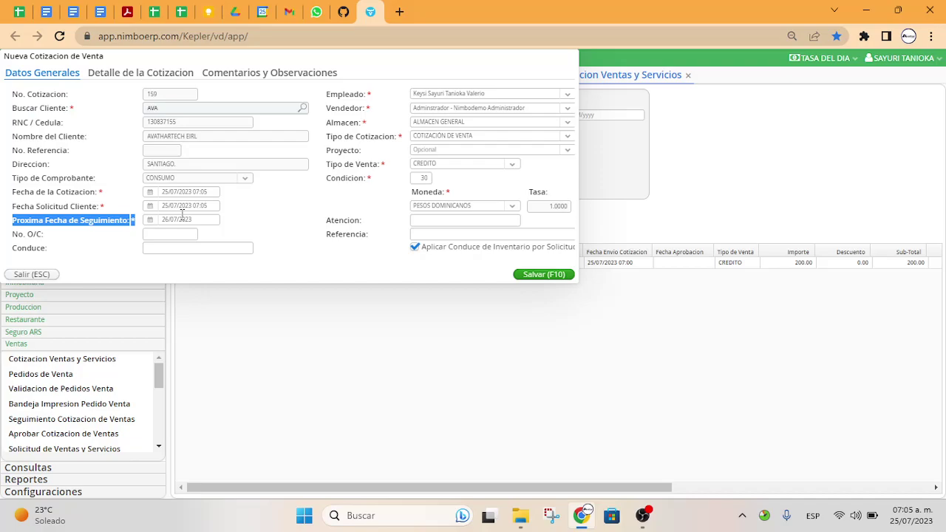
triple_click(186, 219)
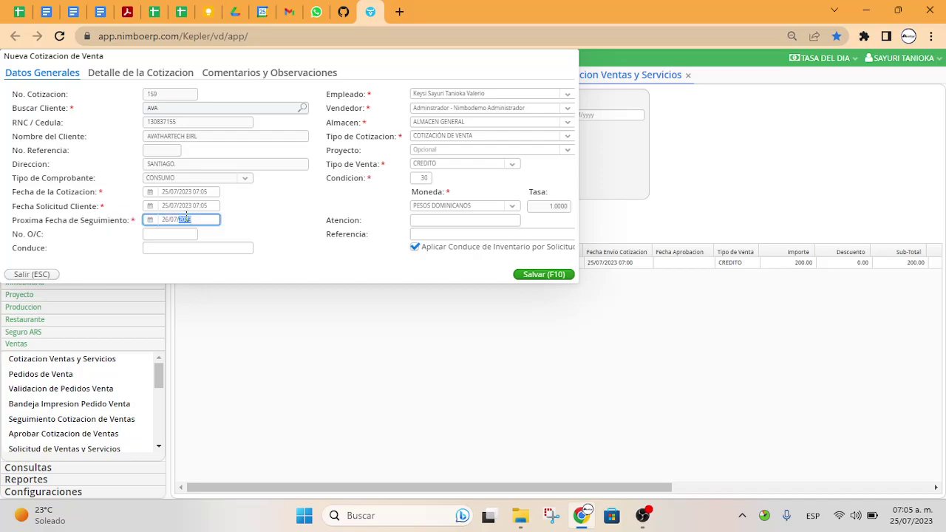
click(147, 223)
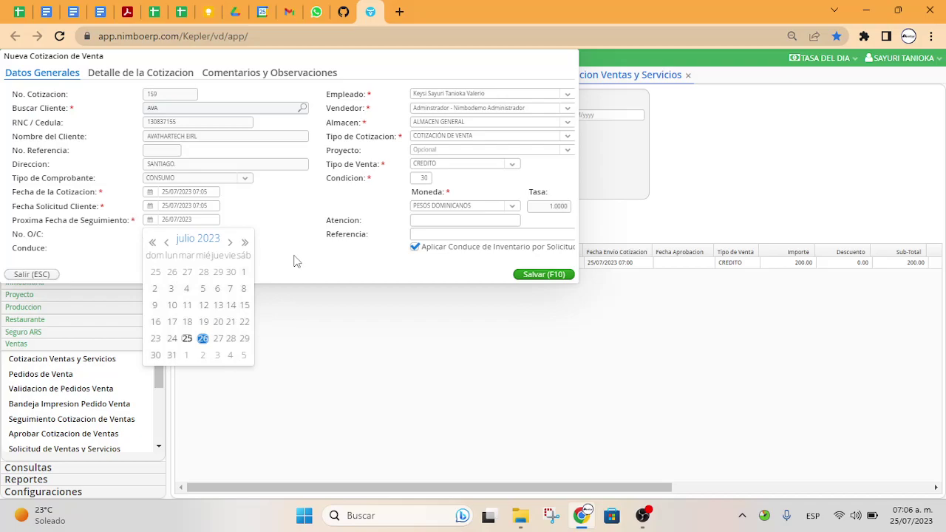
click(294, 257)
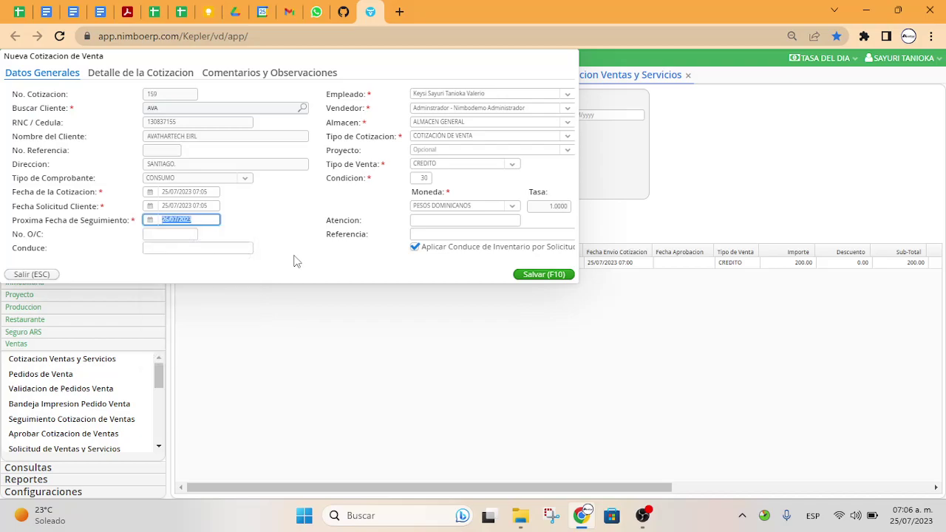
triple_click(28, 237)
click(175, 234)
click(182, 248)
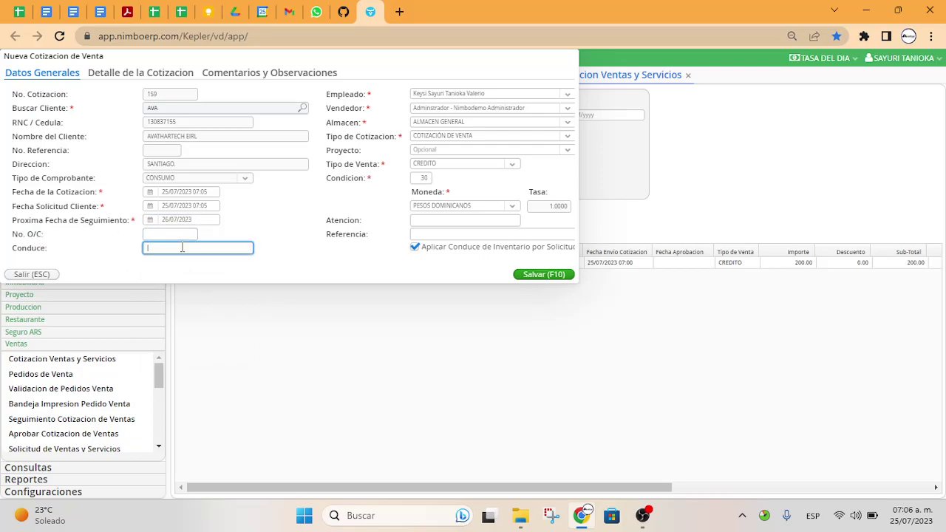
Examine the quotation's Empleado field and the choices available for Vendedor and Almacen
triple_click(351, 94)
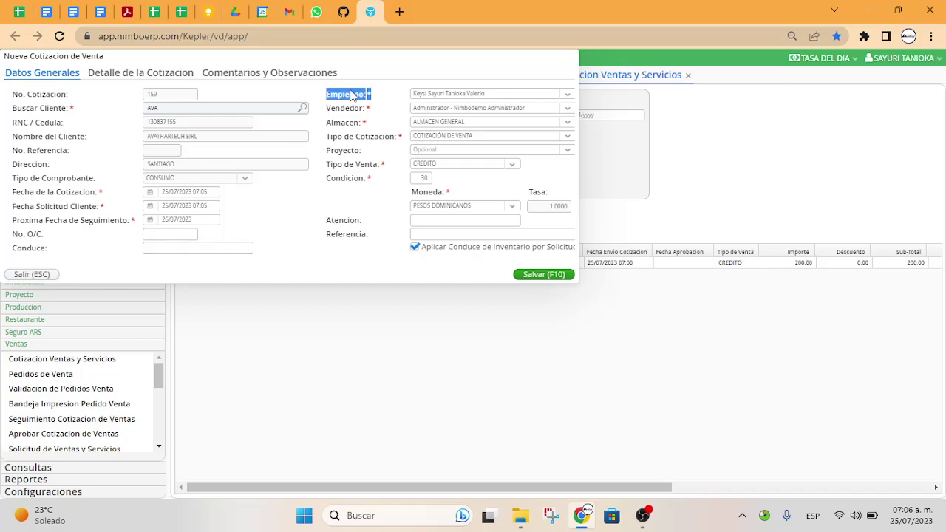
triple_click(344, 109)
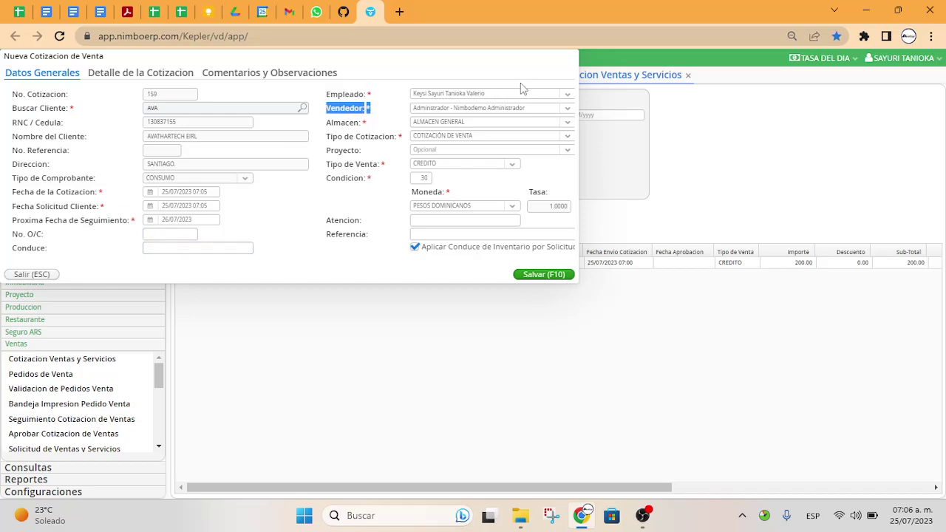
click(567, 111)
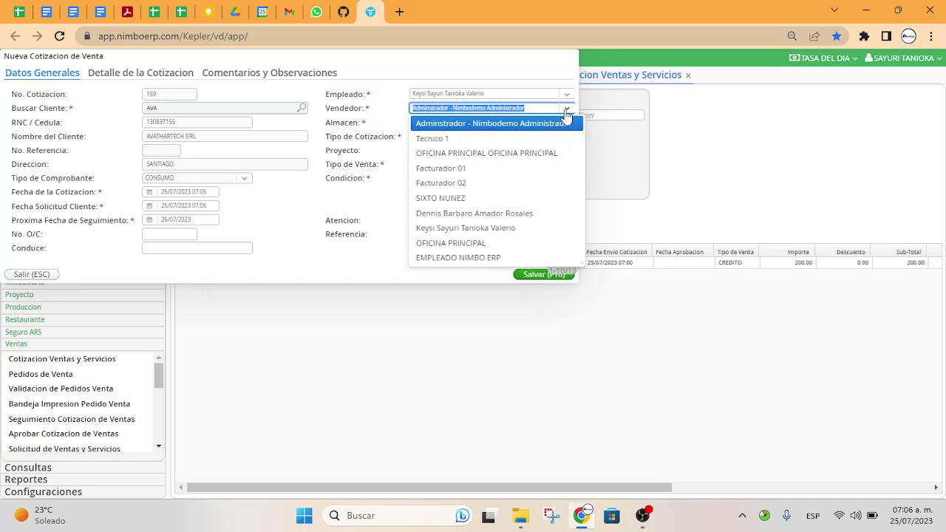
click(566, 120)
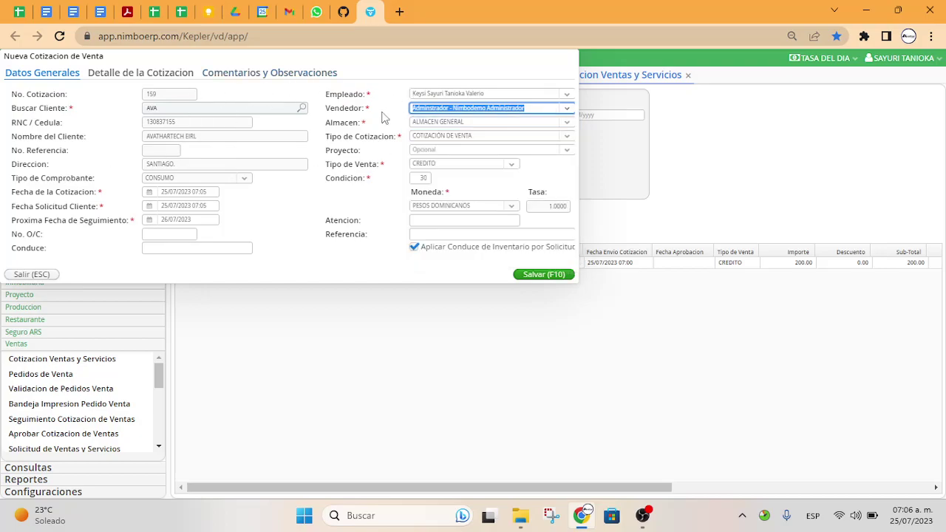
click(343, 131)
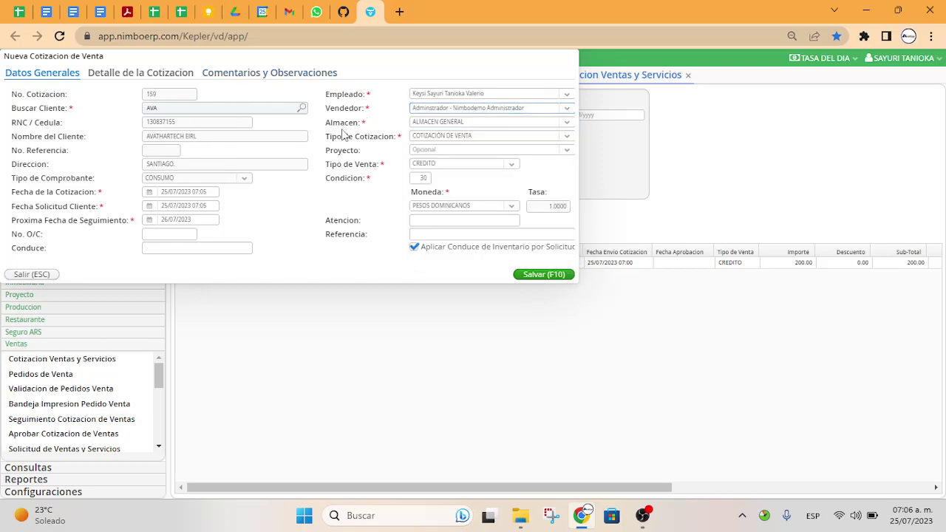
click(565, 122)
click(564, 124)
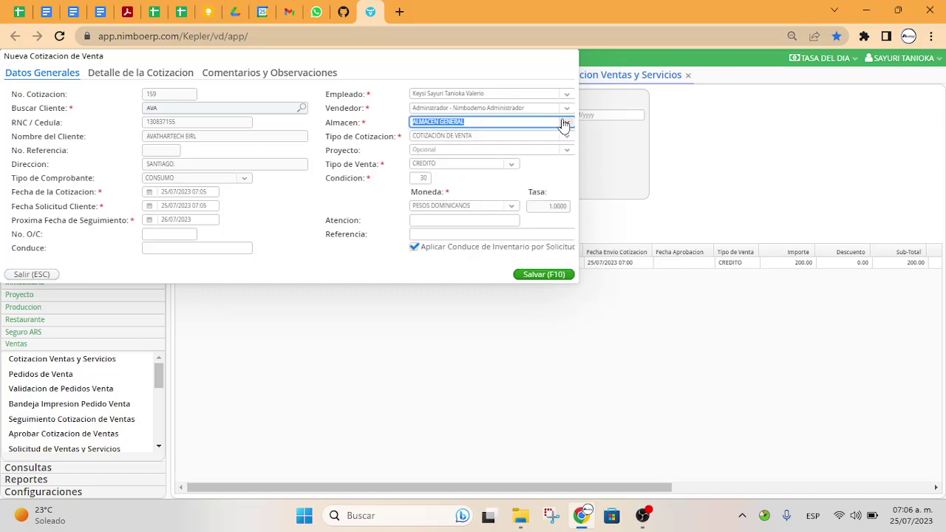
Reposition the new quotation window and set the Tipo de Cotizacion to ALQUILER
click(462, 56)
drag(462, 56, 600, 80)
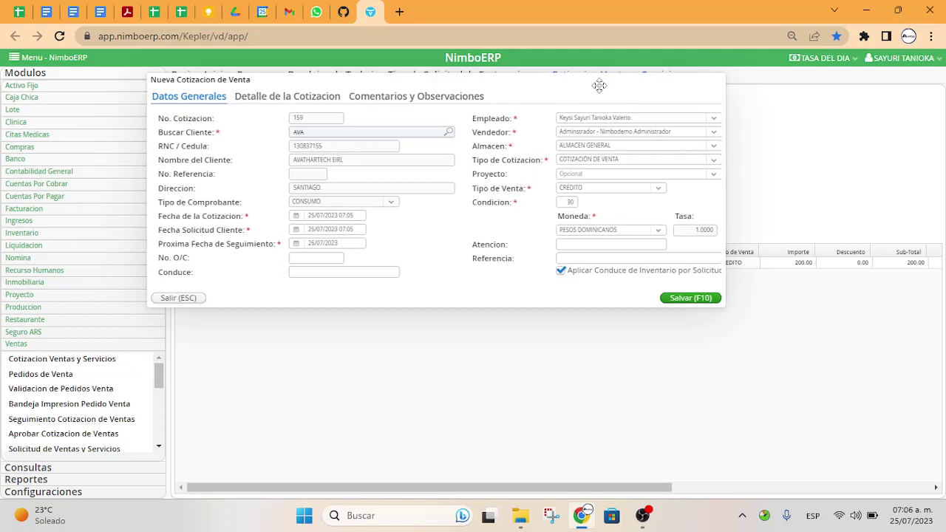
triple_click(502, 159)
click(712, 164)
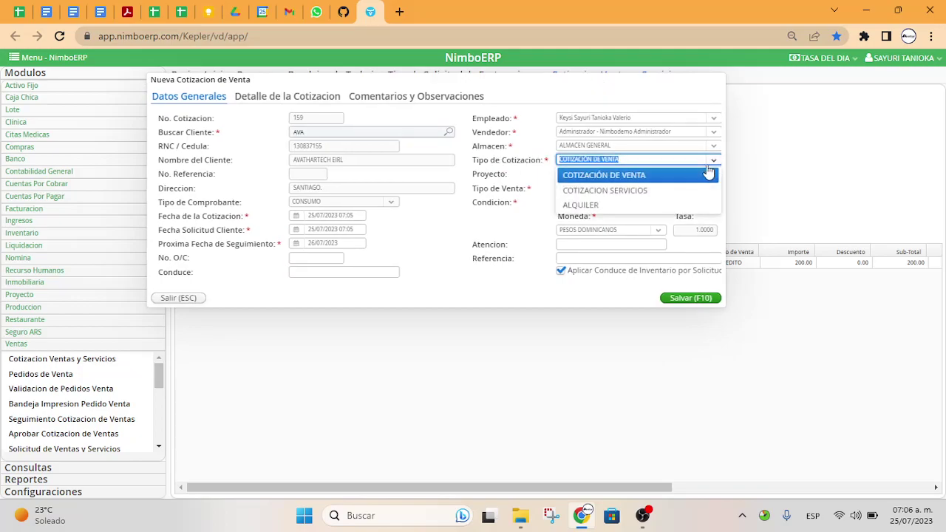
click(583, 205)
double_click(580, 158)
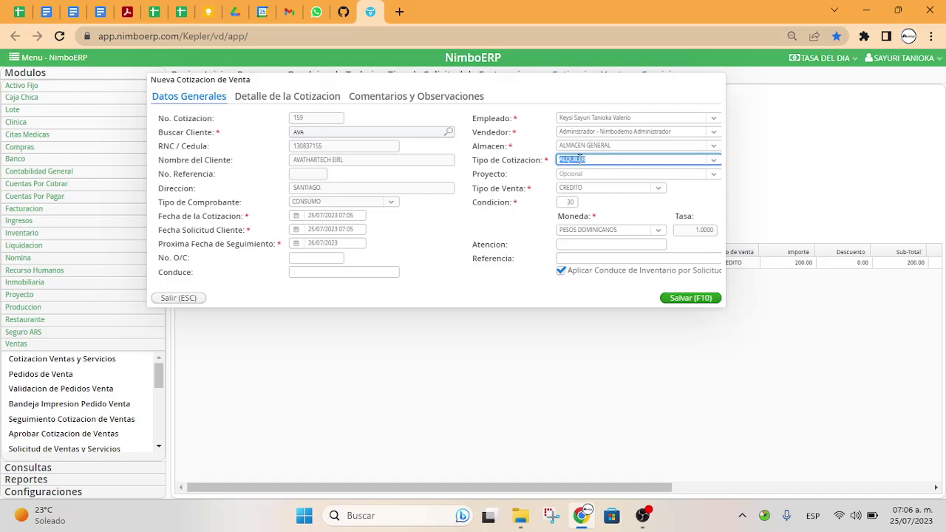
Compare the Tipo de Venta choices, select CREDITO for the quotation, and check the Condicion field
triple_click(521, 192)
click(657, 187)
click(657, 188)
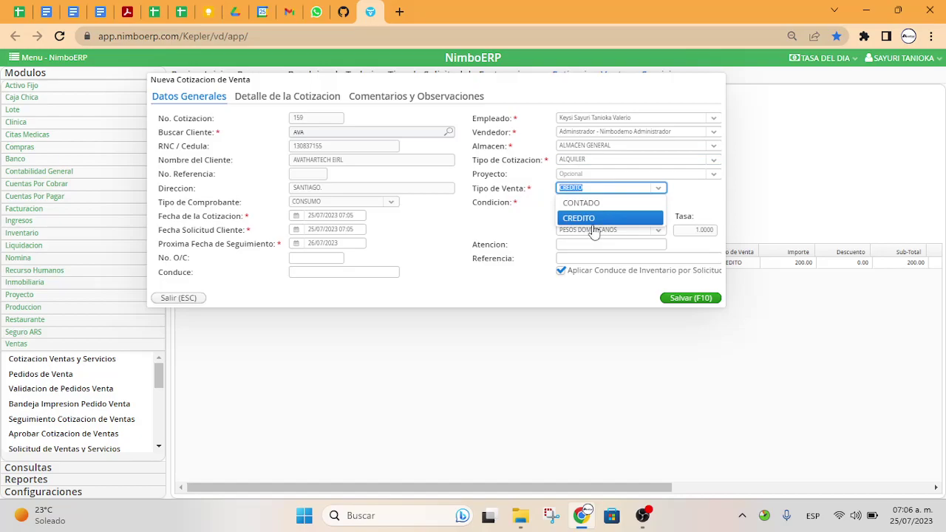
click(592, 222)
triple_click(518, 191)
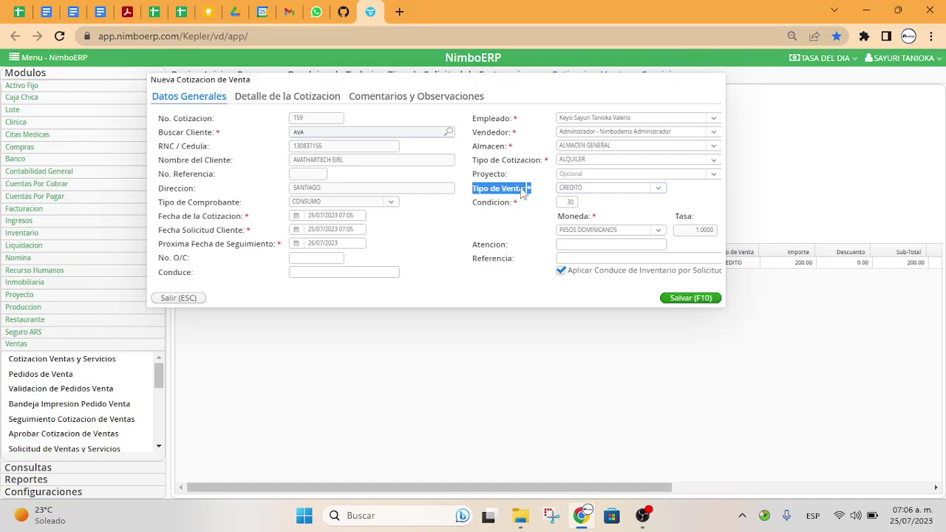
click(658, 188)
click(655, 201)
double_click(573, 202)
click(658, 187)
click(633, 215)
click(570, 203)
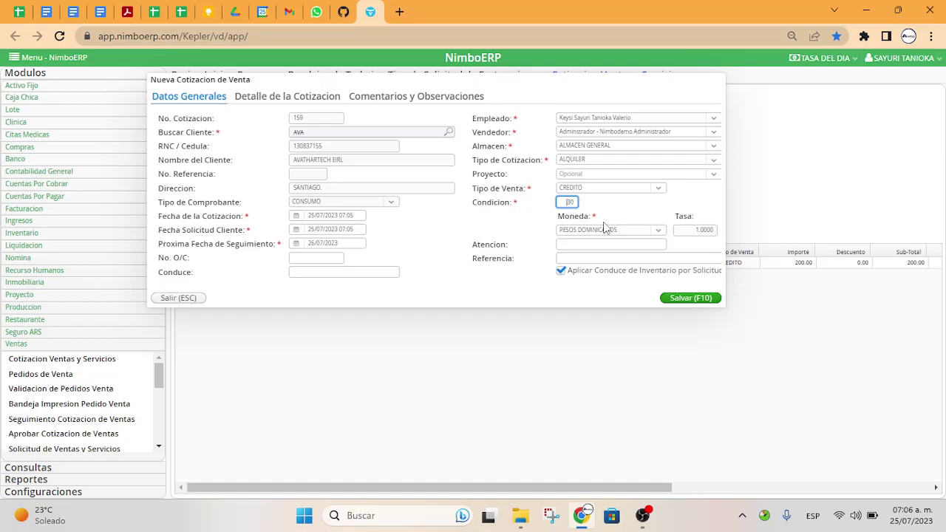
Examine the quotation's Moneda choices and its Atencion and Referencia fields
click(568, 229)
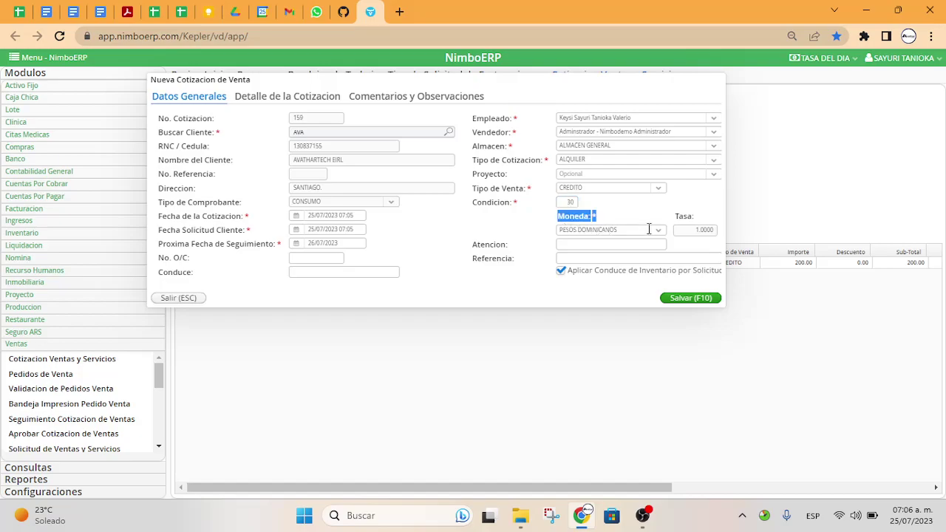
click(655, 233)
click(655, 232)
click(607, 246)
click(573, 244)
click(581, 259)
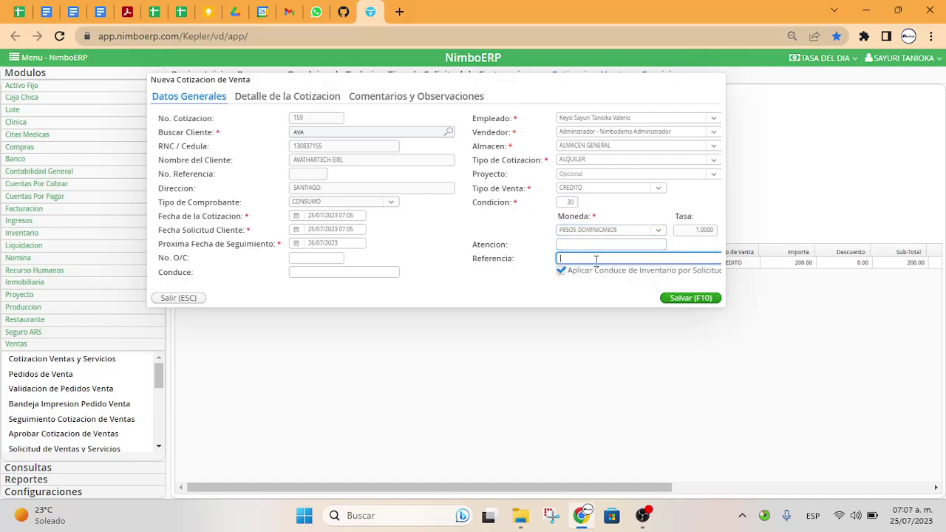
In the quotation detail, search for the article MESA and load MESA REDONDA
click(306, 97)
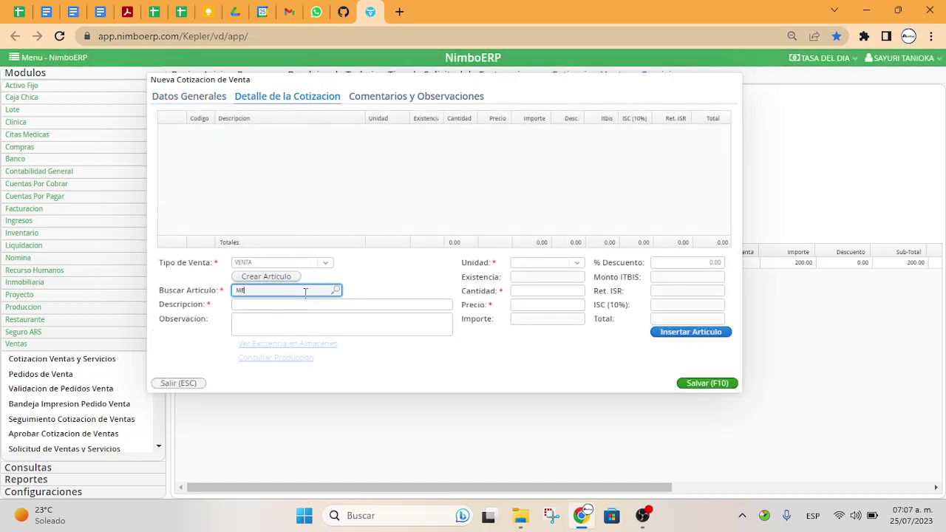
key(Return)
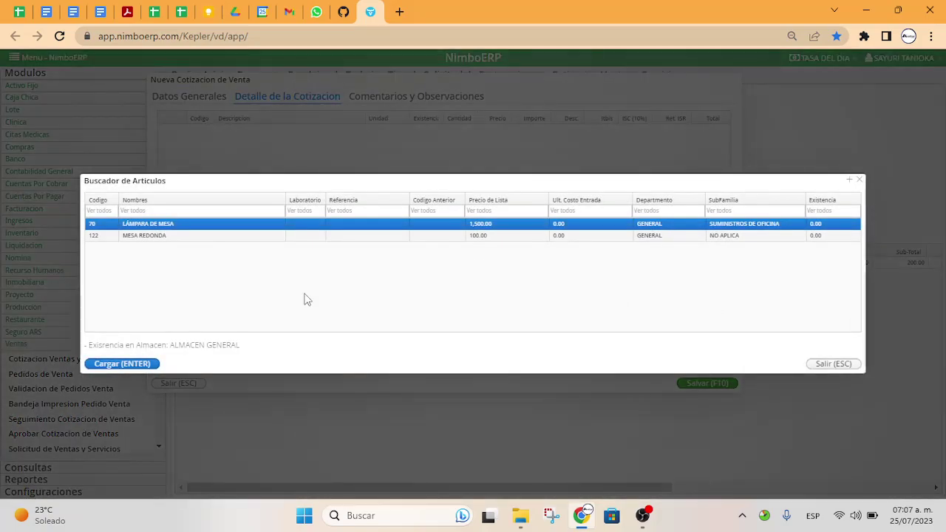
key(Down)
key(Return)
Examine the article's Observacion field, its stock by warehouse, and the Unidad and Existencia fields
click(274, 325)
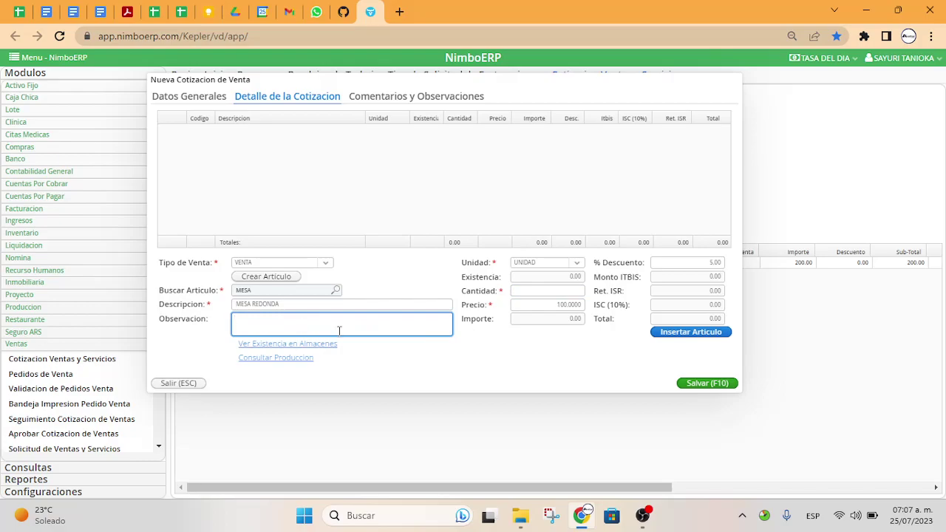
click(285, 346)
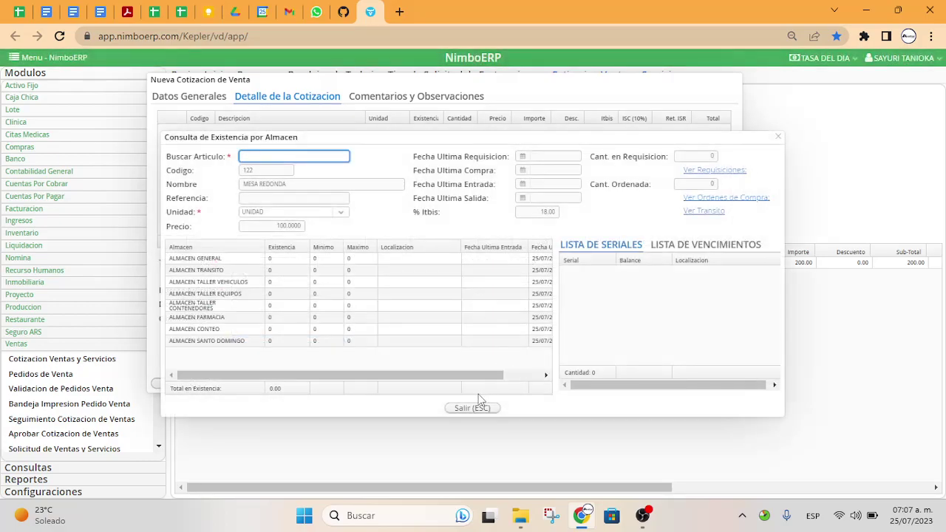
click(477, 411)
click(577, 263)
click(569, 277)
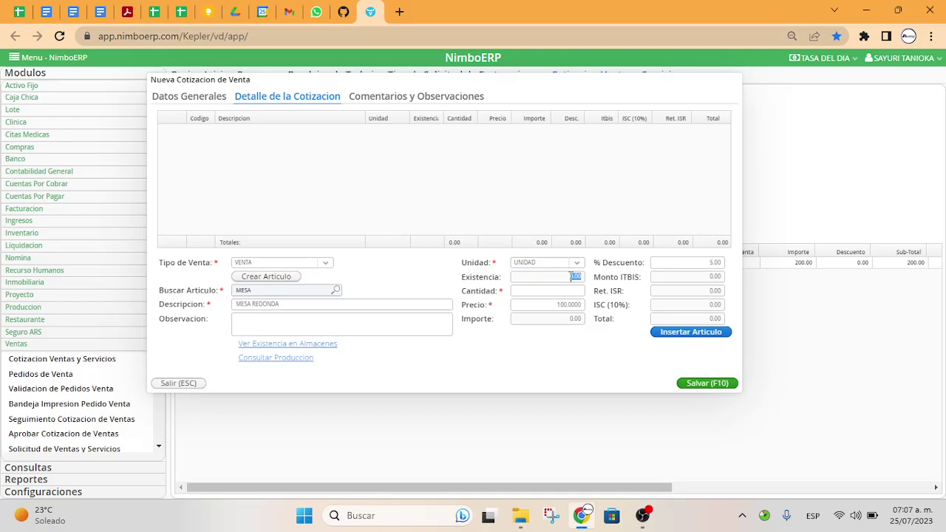
Set the Cantidad of MESA REDONDA to 2 and review its price and amount
click(570, 290)
text(2)
click(623, 321)
click(563, 303)
double_click(563, 303)
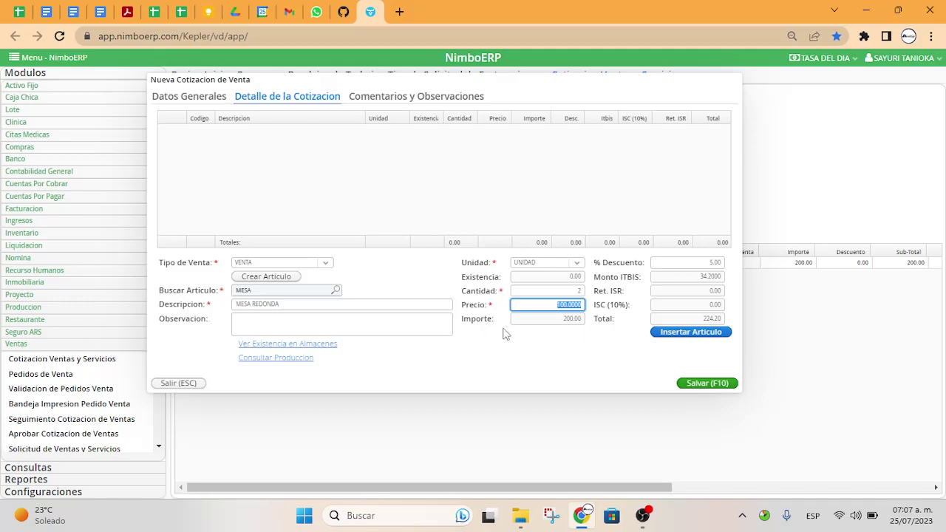
click(573, 292)
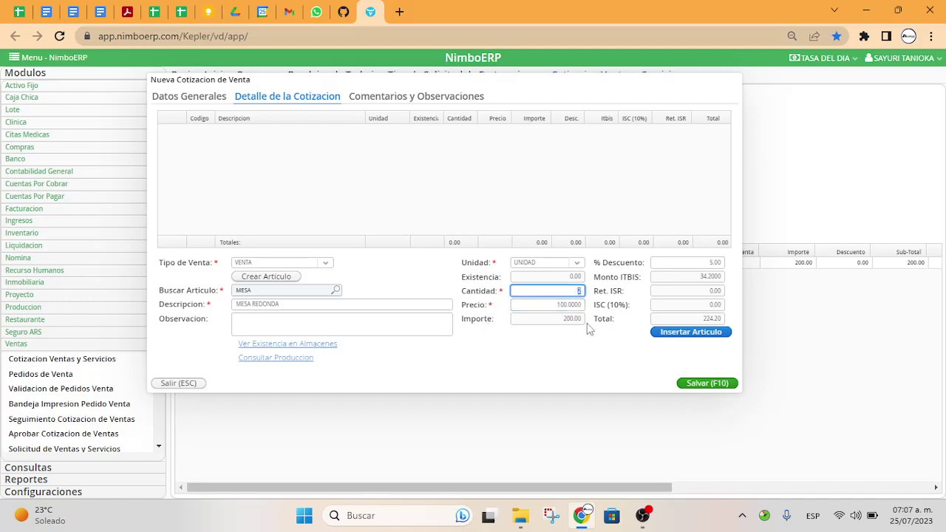
click(599, 338)
Set the % Descuento to 0, check the ITBIS and total, and insert MESA REDONDA into the quotation
click(715, 264)
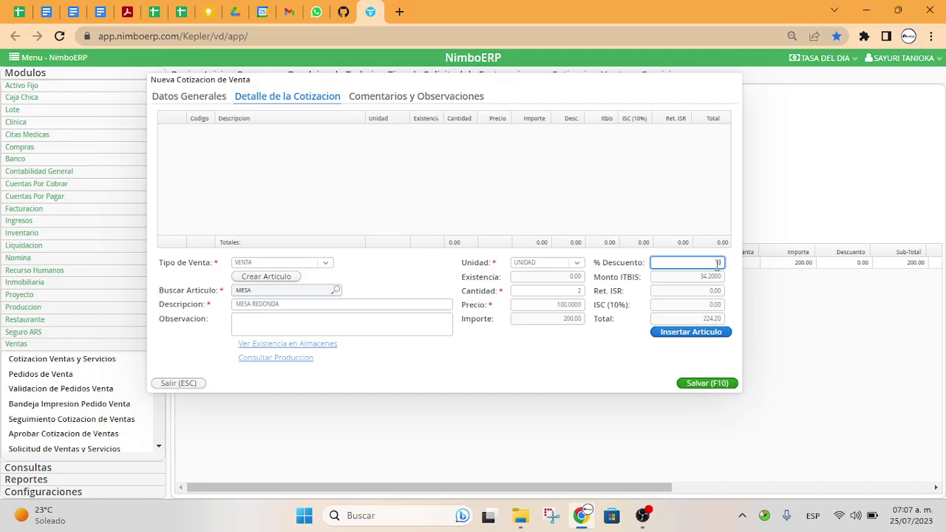
click(632, 306)
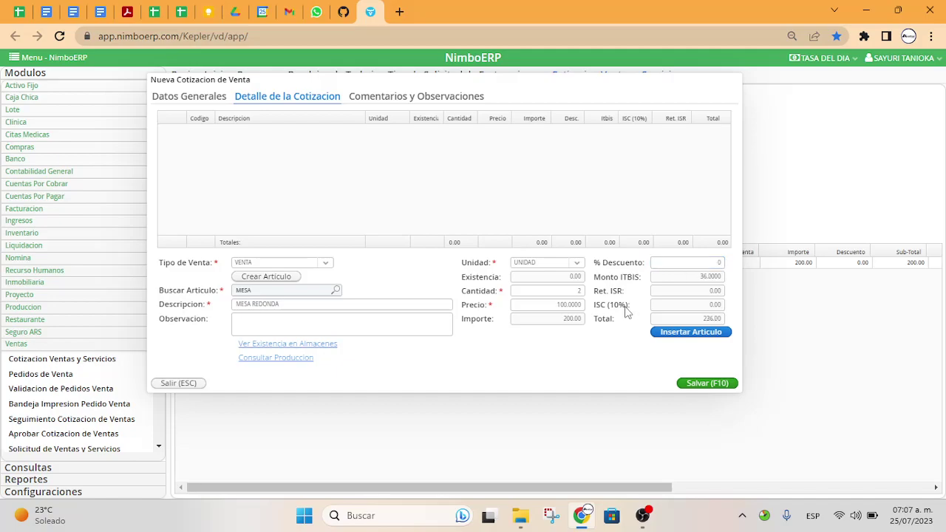
triple_click(622, 268)
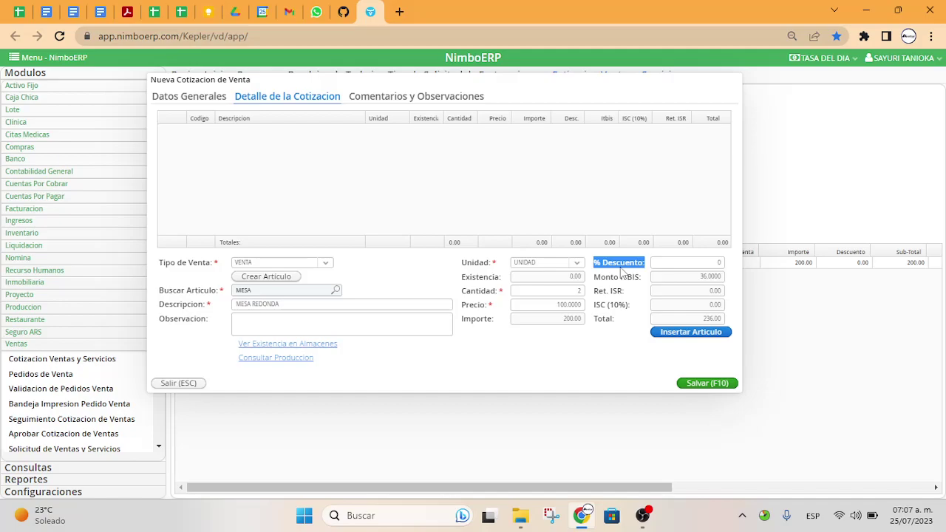
double_click(711, 275)
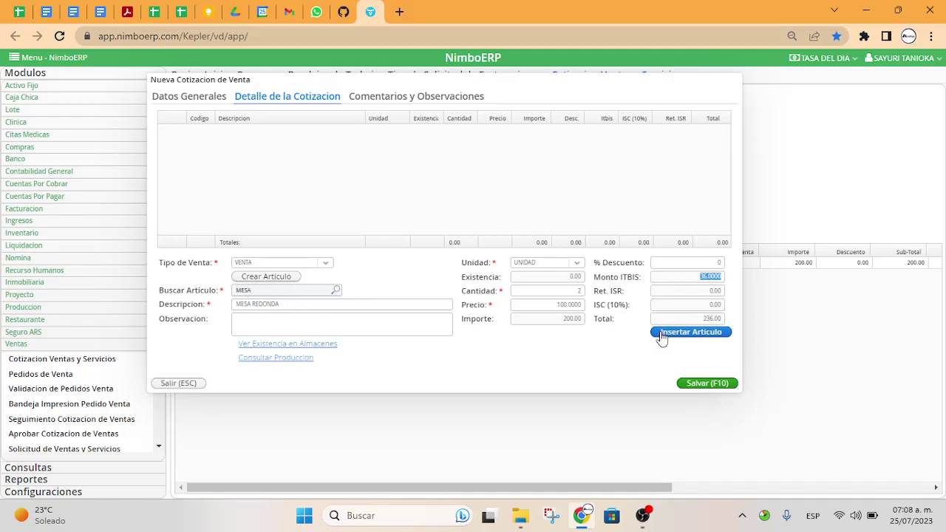
double_click(707, 319)
click(707, 334)
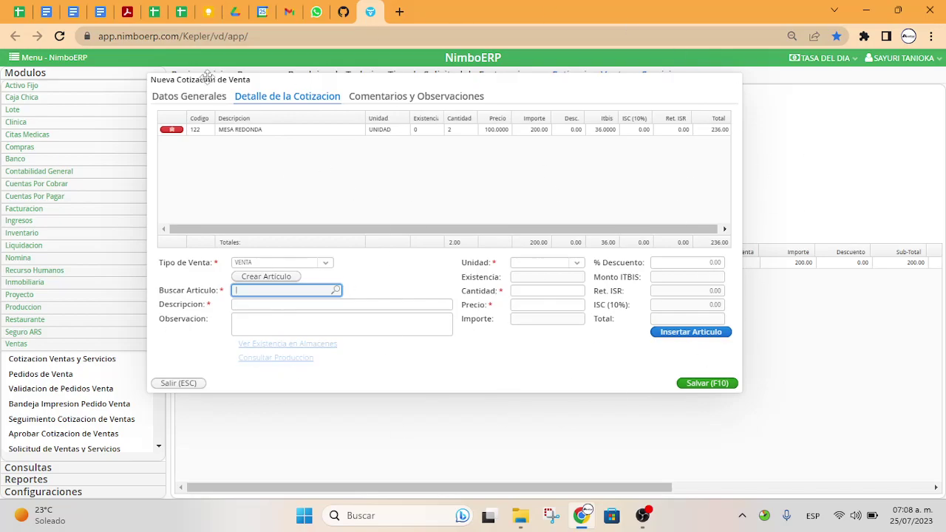
Change the inserted MESA REDONDA line's Cantidad to 3 and update the detail
click(325, 132)
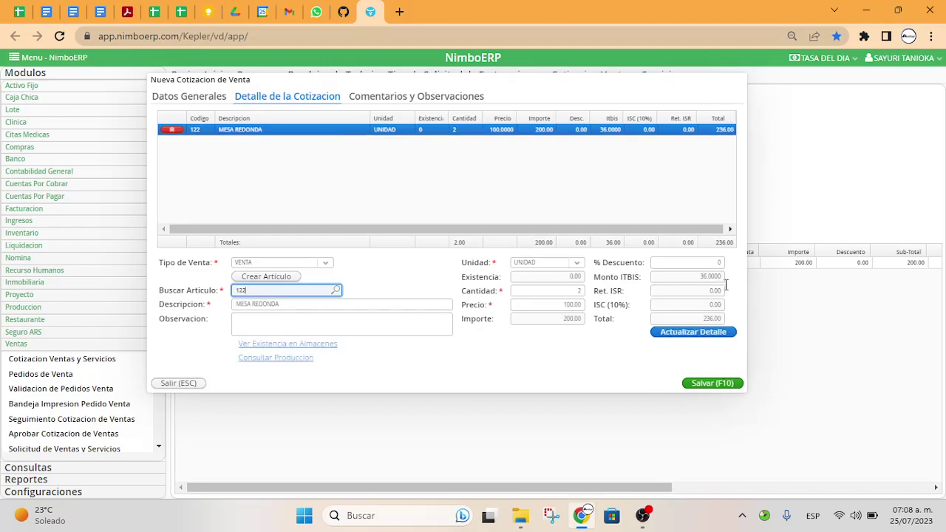
click(579, 292)
text(3)
key(Tab)
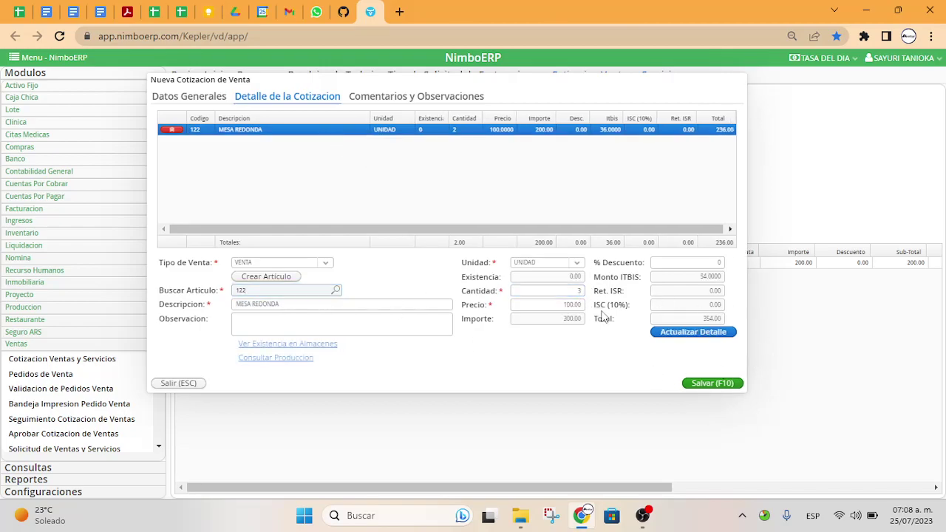
click(704, 337)
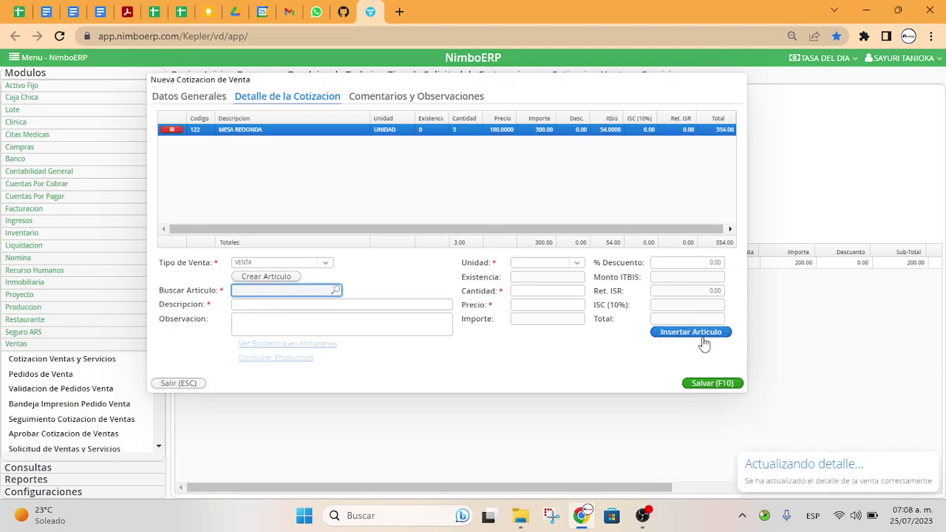
Examine the quotation's Nota and Nota 2 comment fields and return to the article detail
click(408, 99)
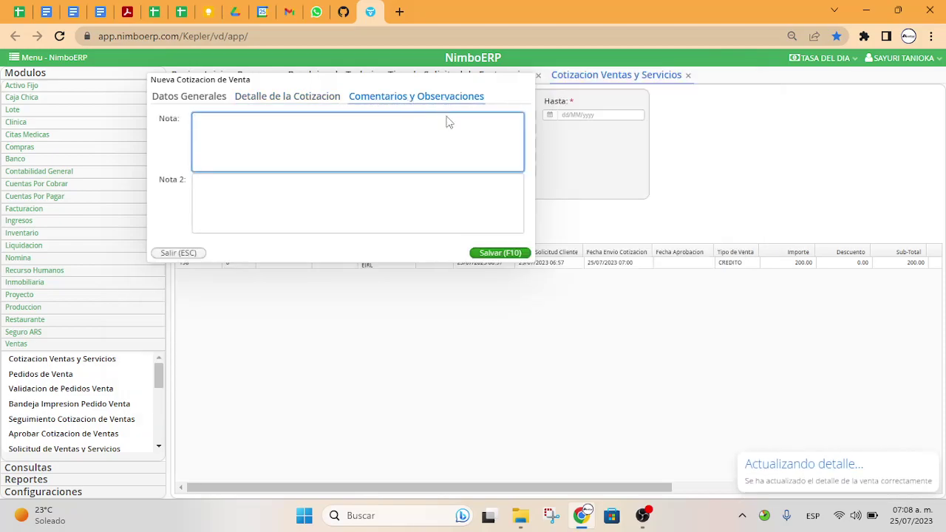
click(413, 201)
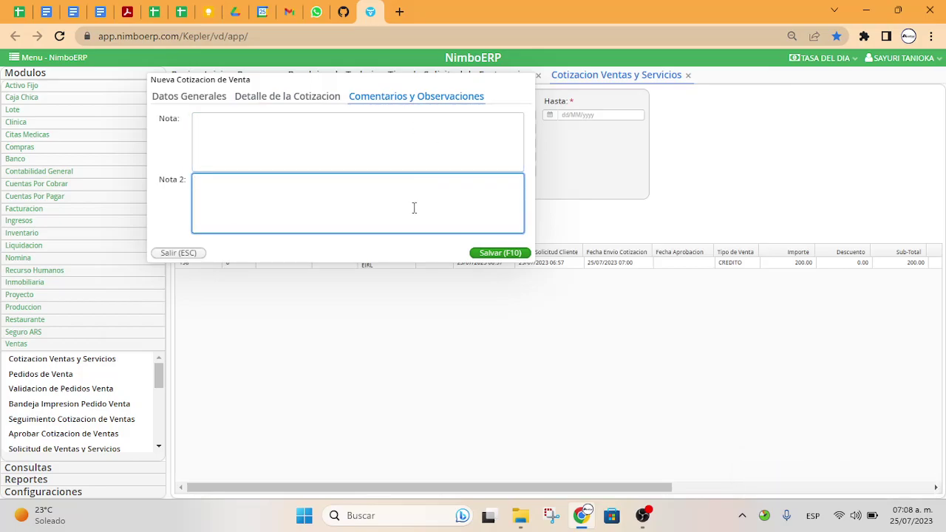
click(303, 100)
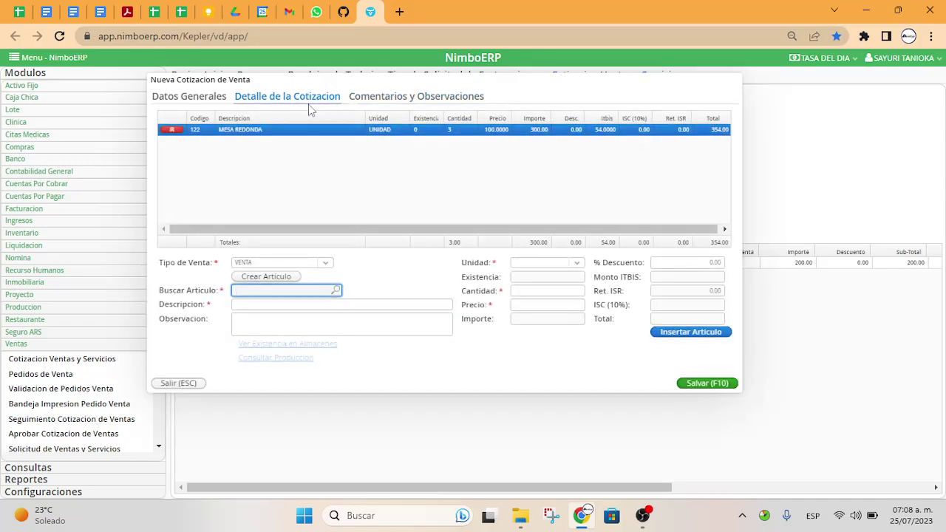
Open the new article form from the quotation detail, look over its fields, and exit without creating an article
click(280, 276)
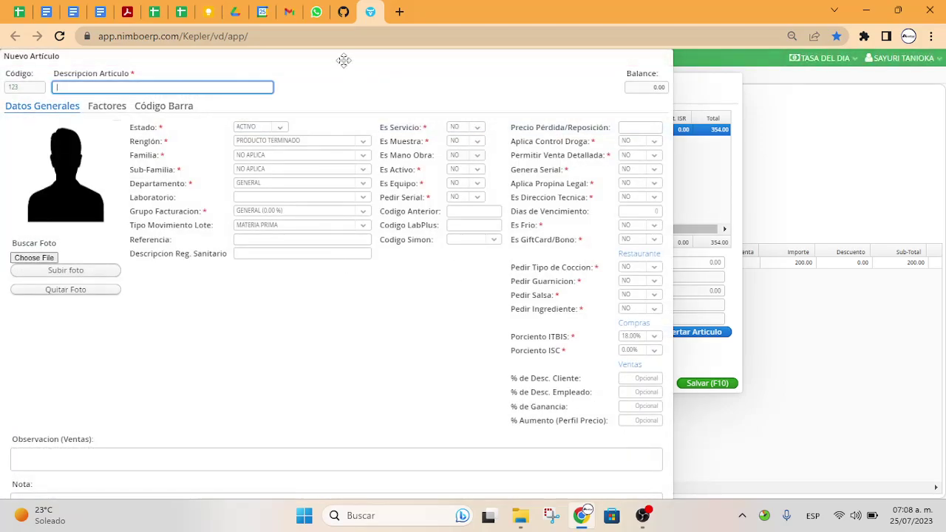
scroll(345, 61, down, 1)
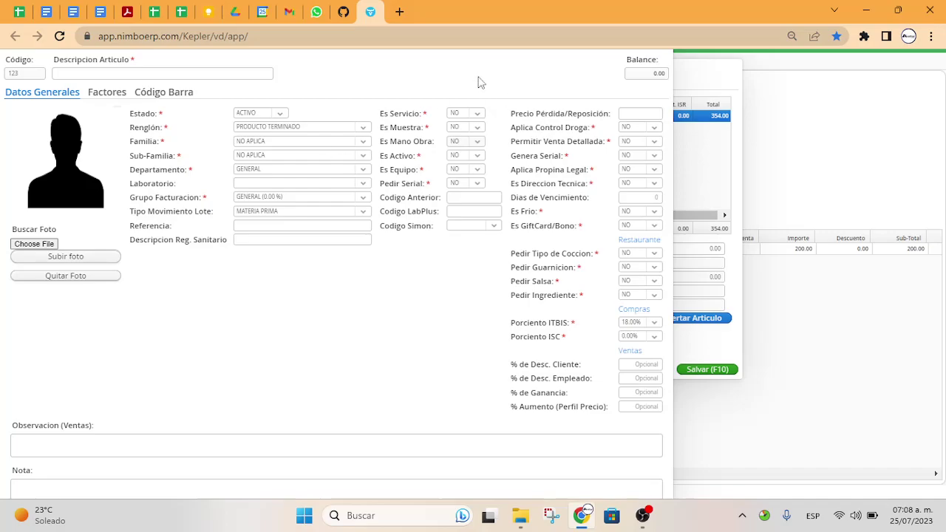
key(Escape)
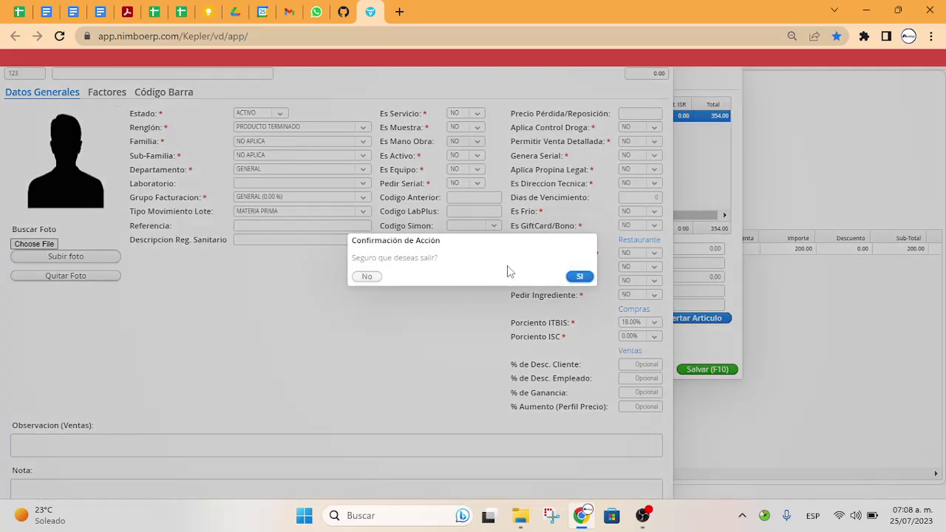
click(577, 275)
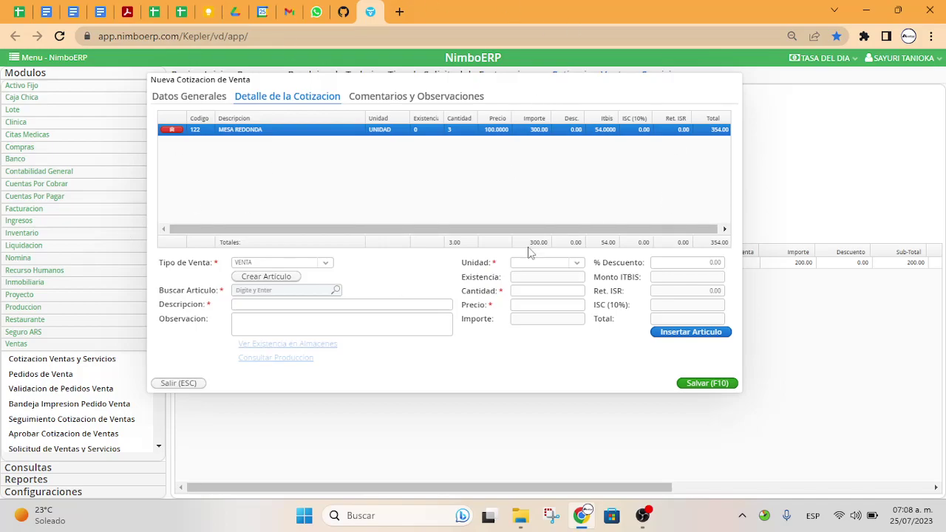
Save the quotation, review its PDF report, and close the file viewer
click(716, 383)
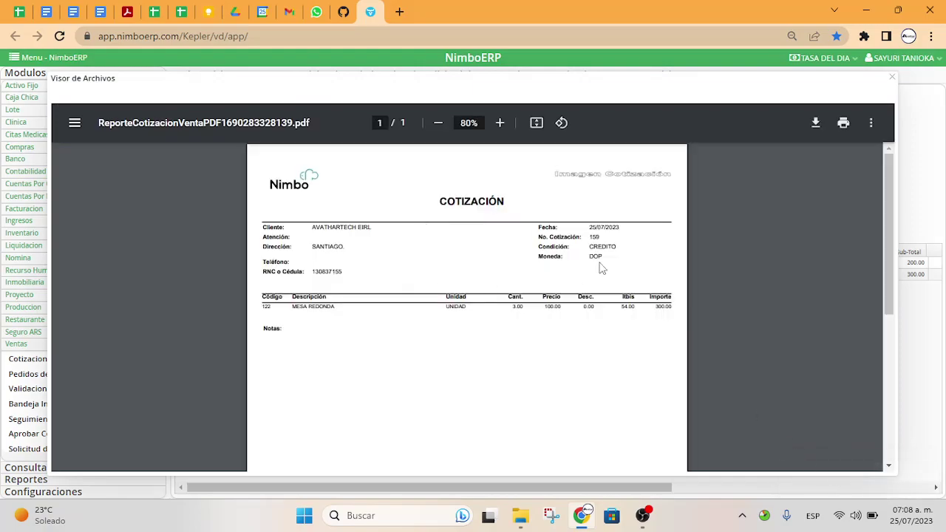
scroll(577, 253, down, 3)
scroll(626, 285, down, 2)
scroll(629, 287, up, 5)
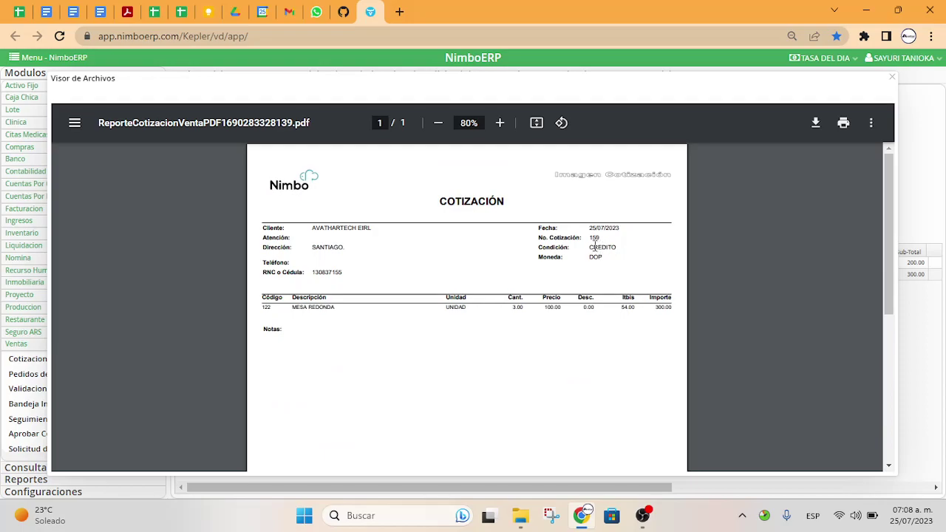
scroll(583, 273, down, 5)
scroll(558, 355, up, 5)
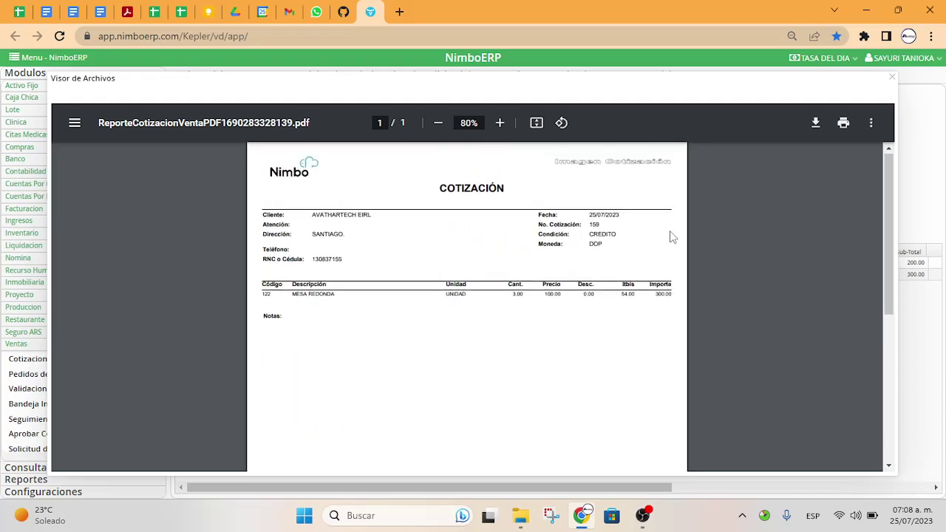
click(893, 77)
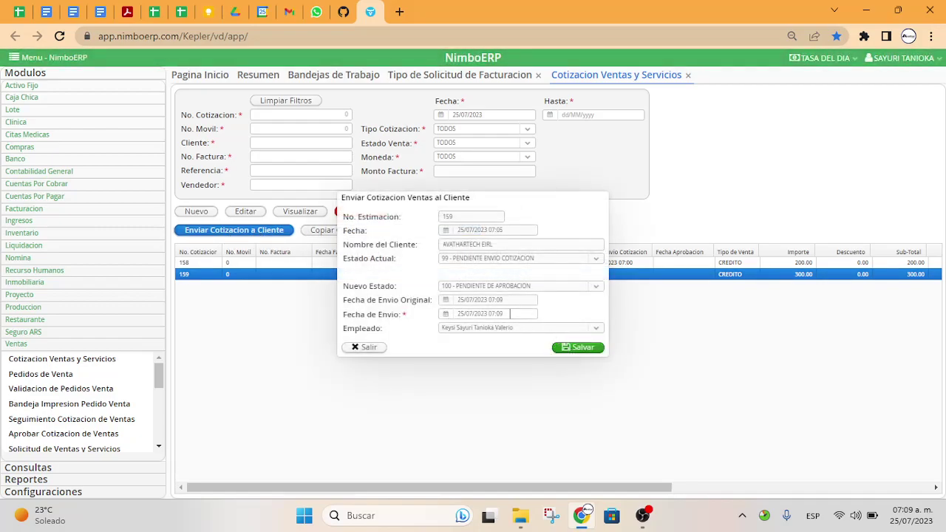
Check the Fecha de Envio and save the new quotation's submission to the client with state 100 - PENDIENTE DE APROBACION
triple_click(509, 315)
click(568, 349)
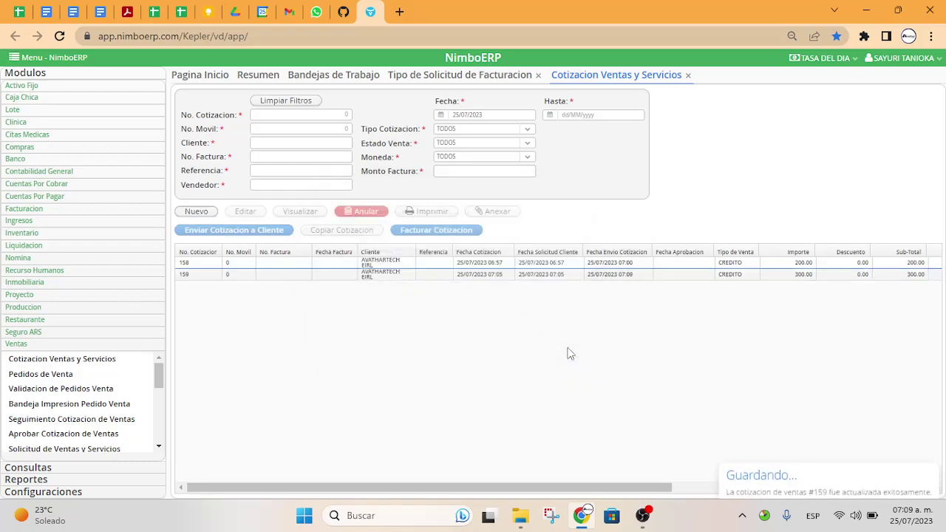
Select quotation 159 in the quotation list and highlight its No. Cotizacion
click(553, 276)
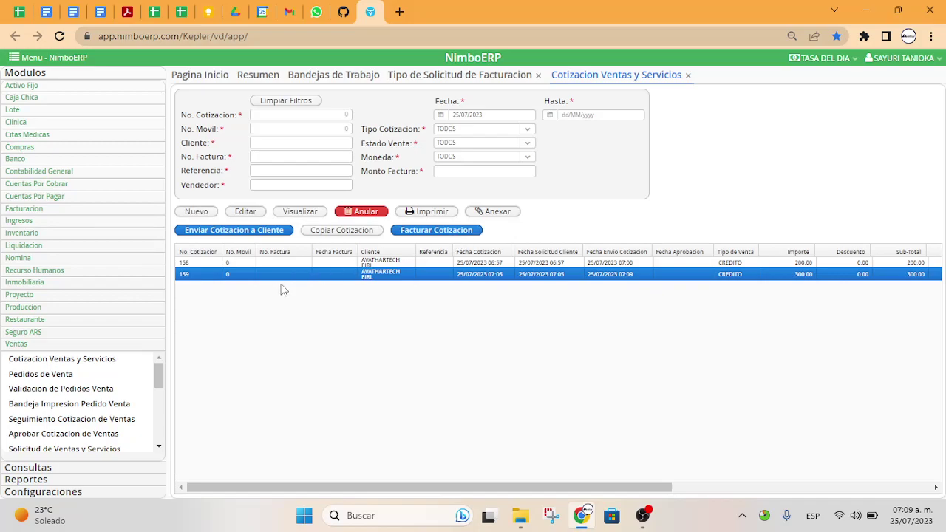
double_click(187, 280)
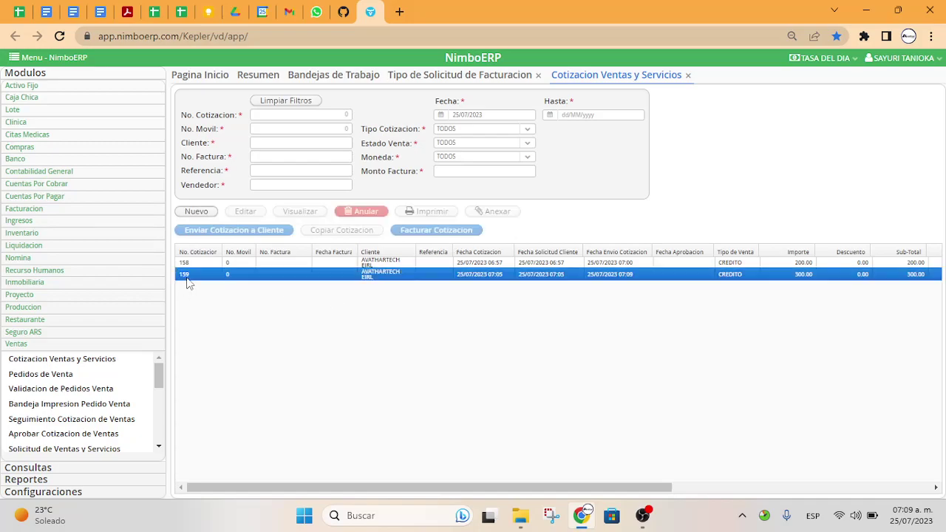
double_click(187, 279)
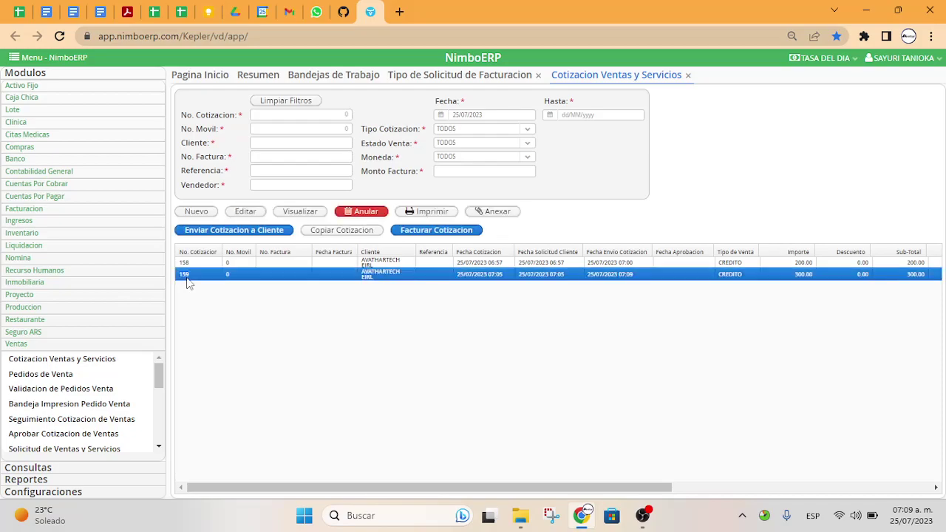
double_click(187, 279)
click(187, 278)
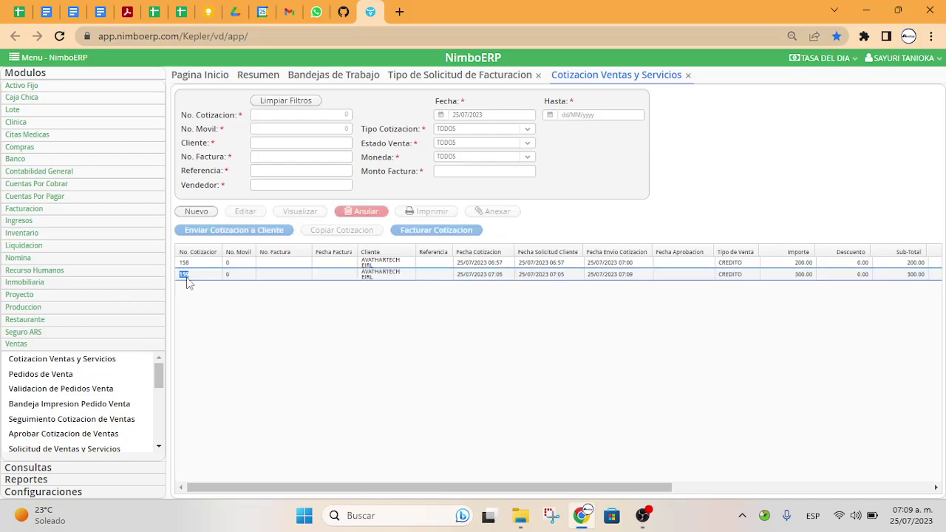
Open Prestamo de Articulo Almacen from the Inventario module
click(25, 233)
scroll(152, 334, down, 3)
scroll(157, 335, down, 10)
scroll(157, 336, down, 8)
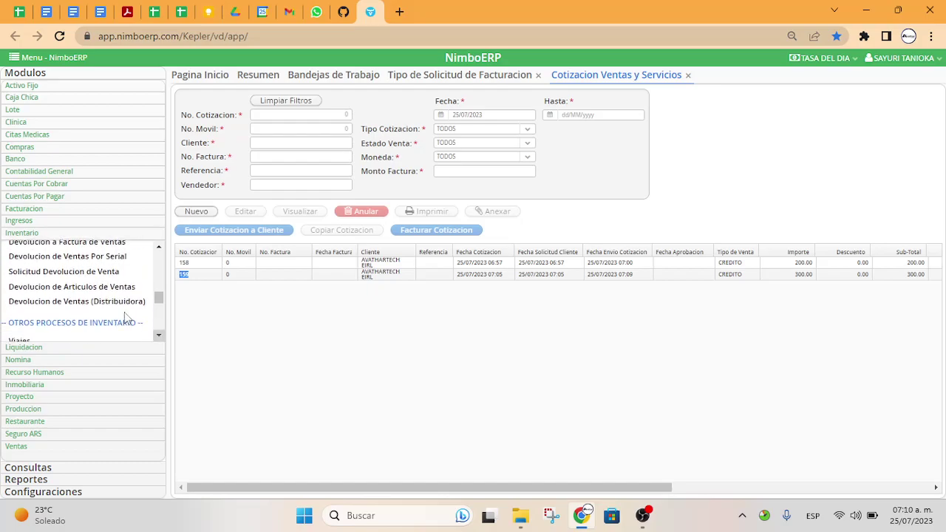
scroll(111, 296, down, 3)
scroll(93, 300, down, 3)
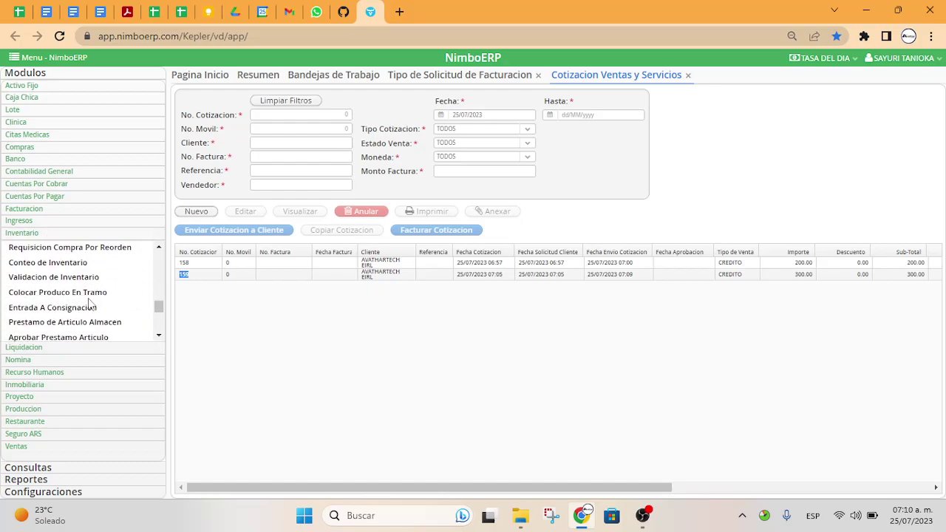
click(90, 324)
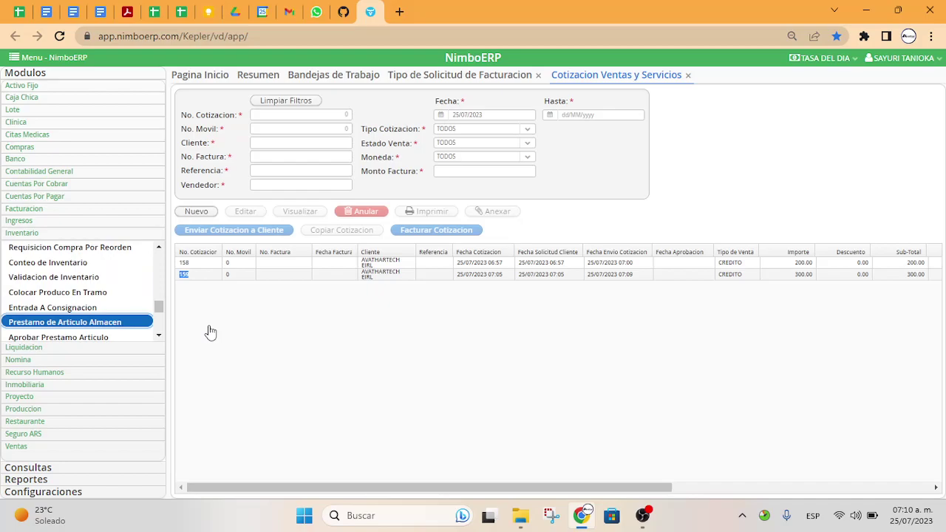
scroll(158, 335, down, 3)
click(74, 281)
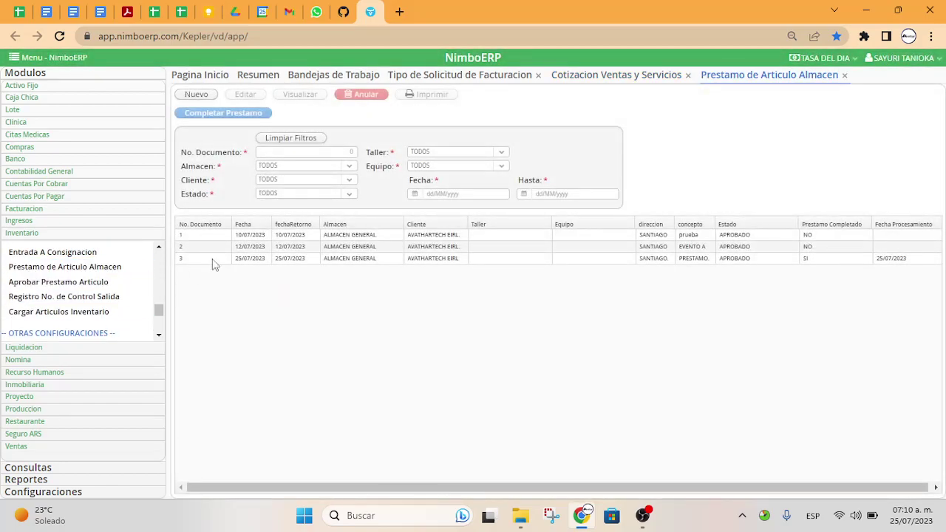
Start a new warehouse article loan and look over its Fecha, Fecha Retorno and Almacen fields
click(196, 93)
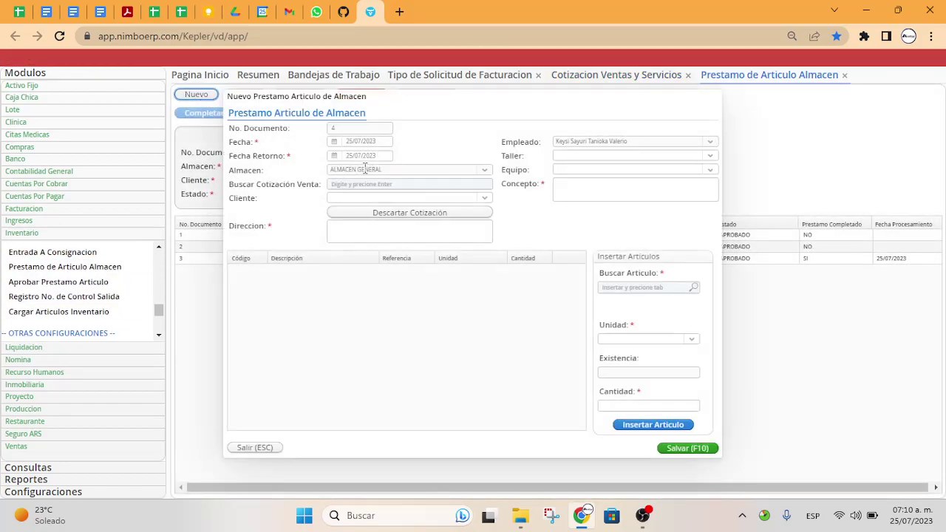
click(352, 141)
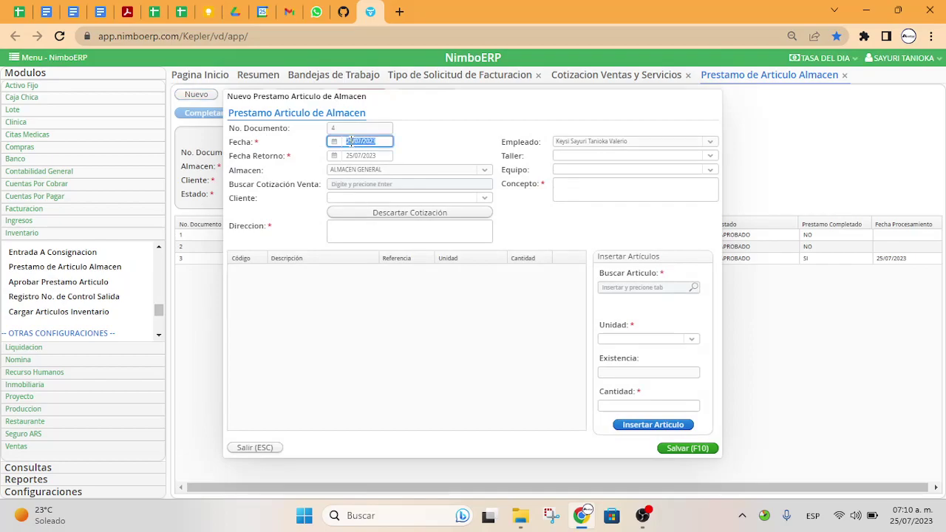
triple_click(255, 158)
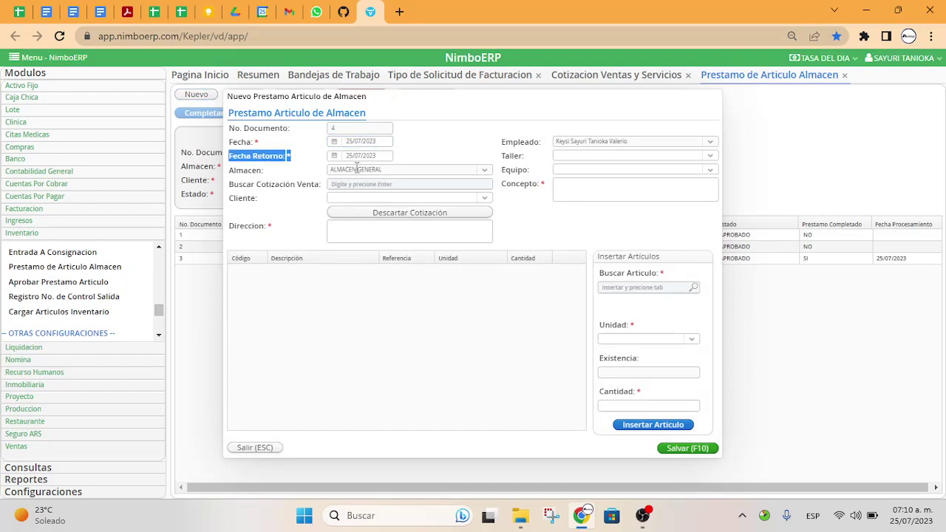
triple_click(397, 172)
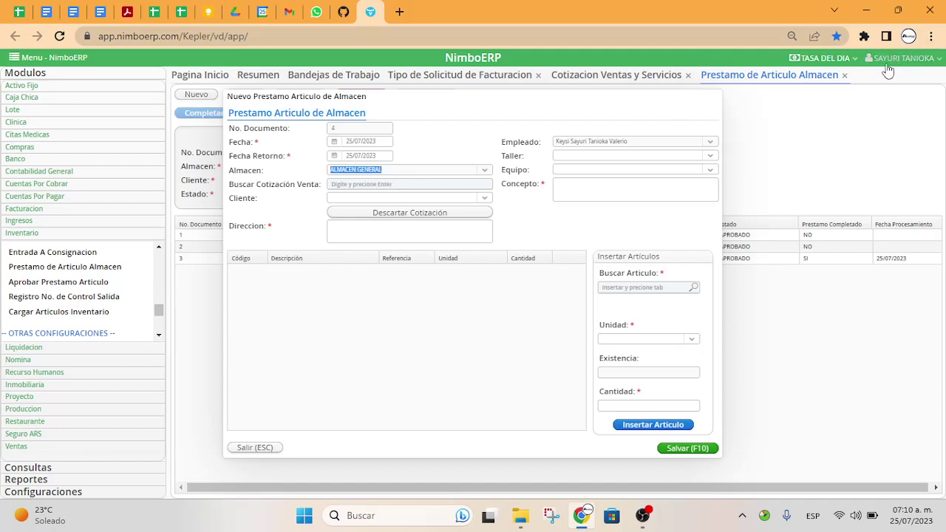
Load sales quotation 159 into the loan, check the Cliente and Direccion, and discard the quotation
click(346, 184)
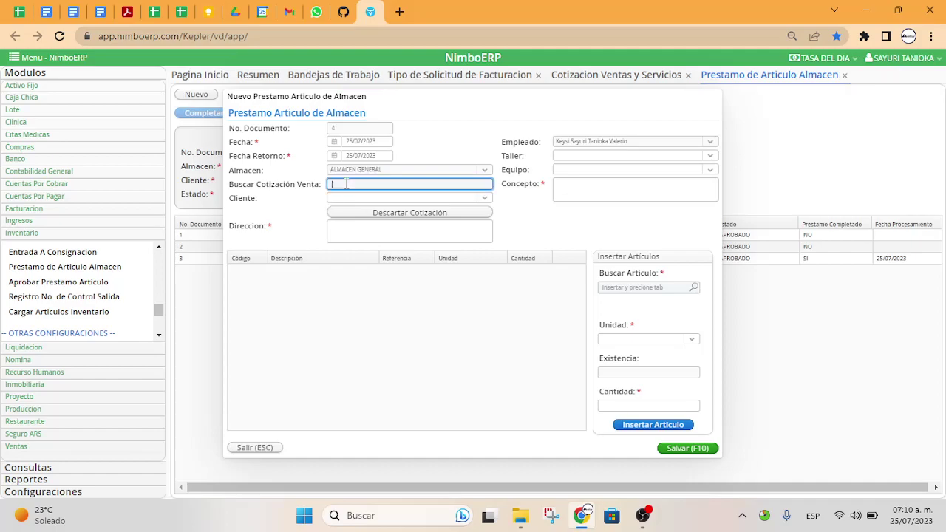
text(159)
key(Return)
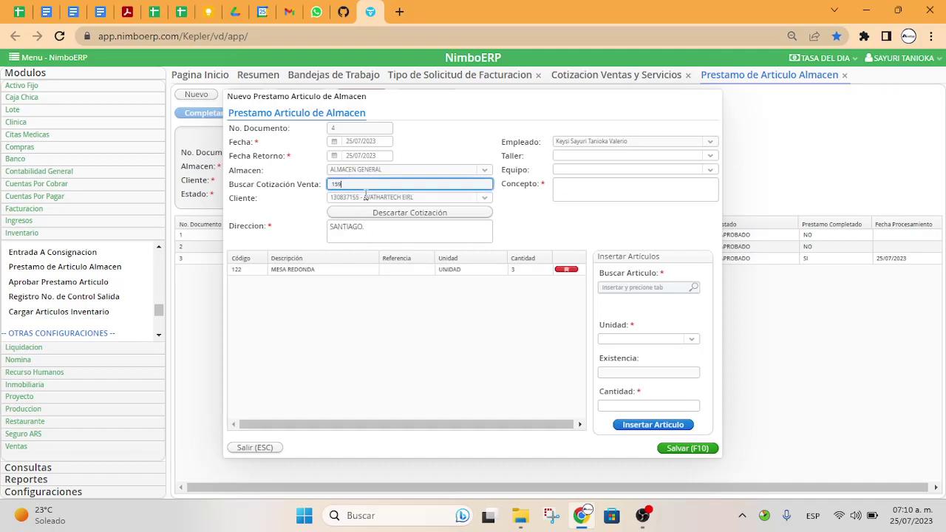
key(Tab)
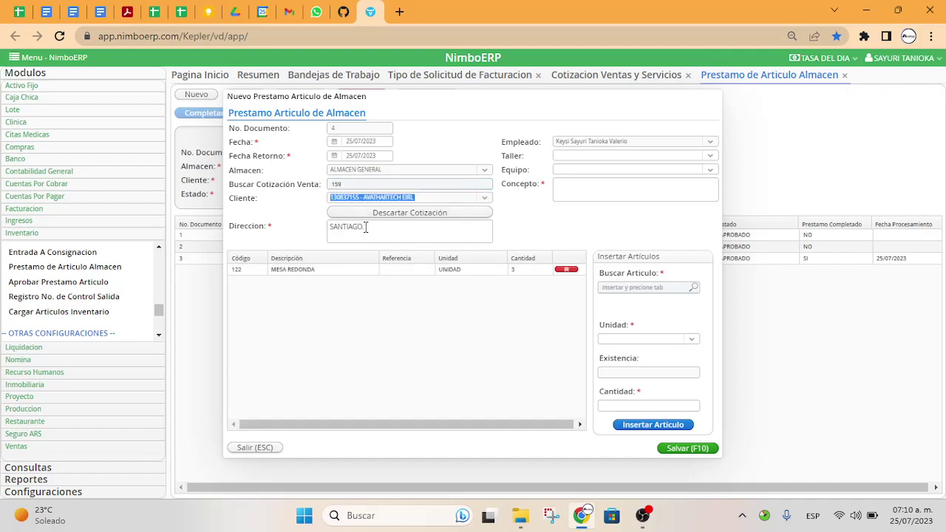
key(Tab)
click(388, 216)
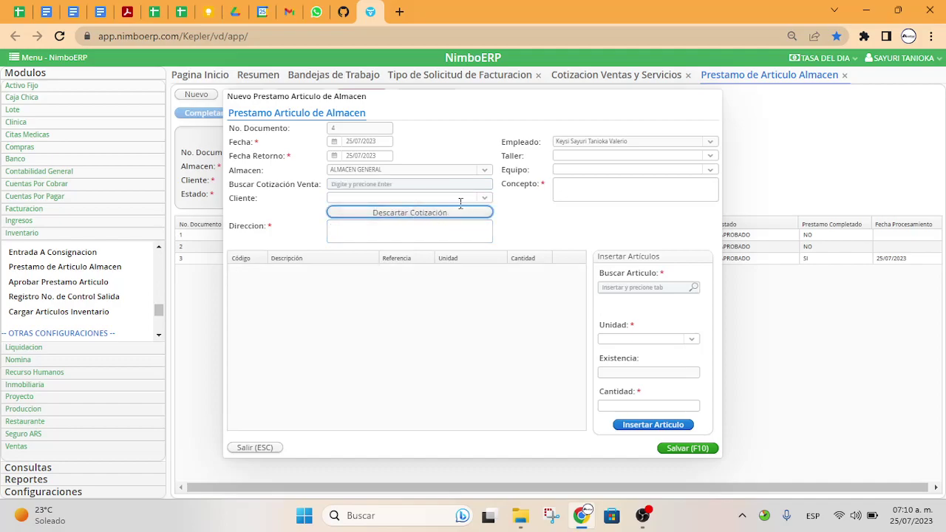
Load sales quotation 159 again, check the Taller and Equipo fields, and enter PRESTAMO as the loan's Concepto
click(439, 186)
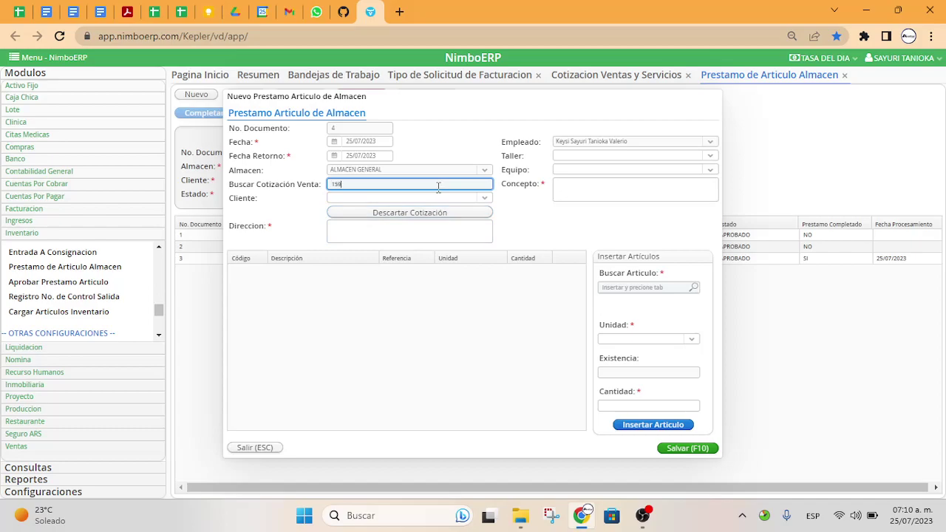
text(159)
key(Return)
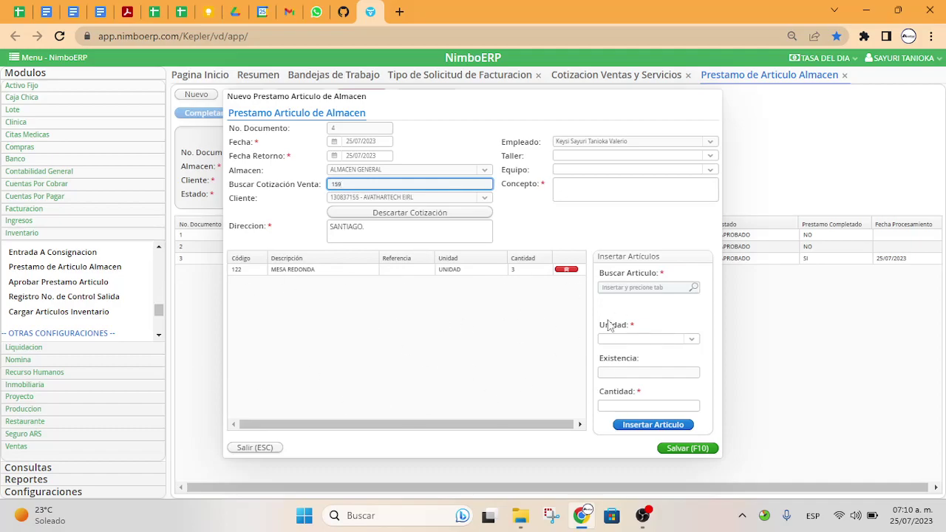
click(711, 156)
click(710, 157)
click(707, 171)
click(702, 188)
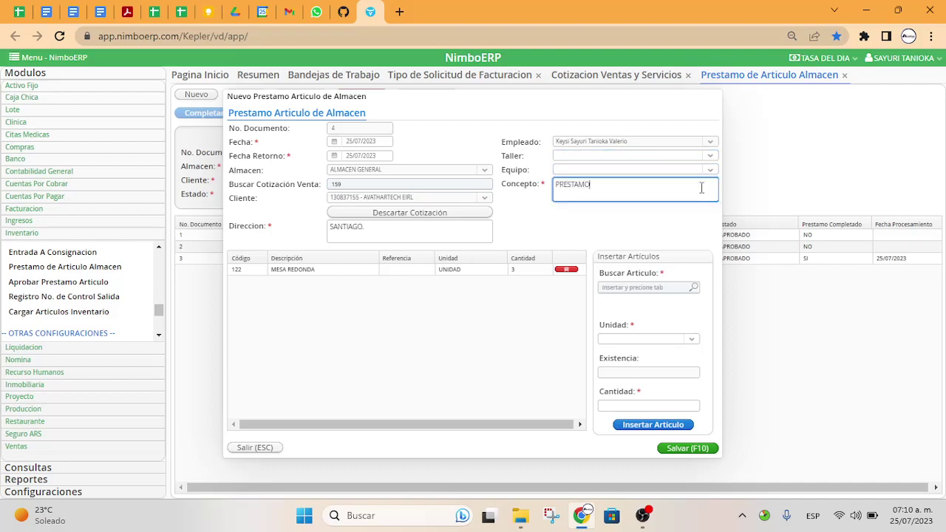
Look over the article insertion fields and the MESA REDONDA line, and save the warehouse loan
click(674, 287)
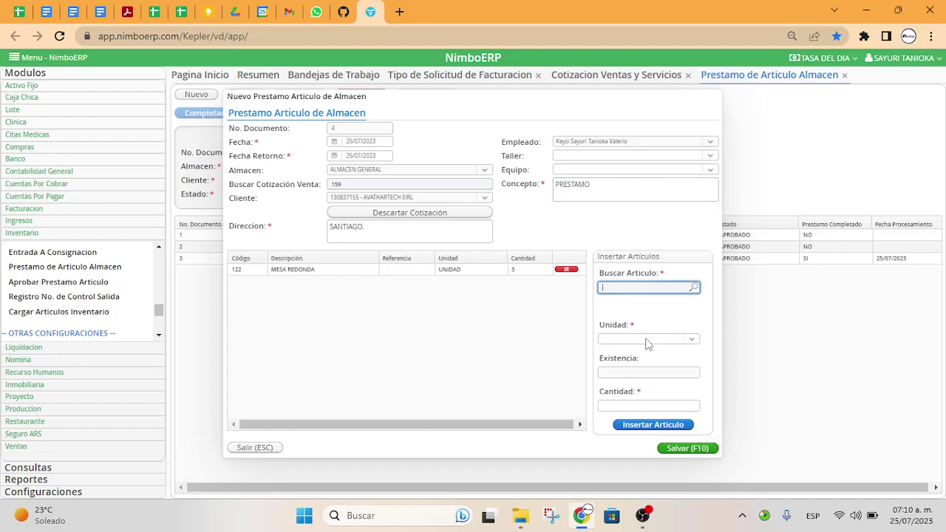
click(695, 340)
click(669, 278)
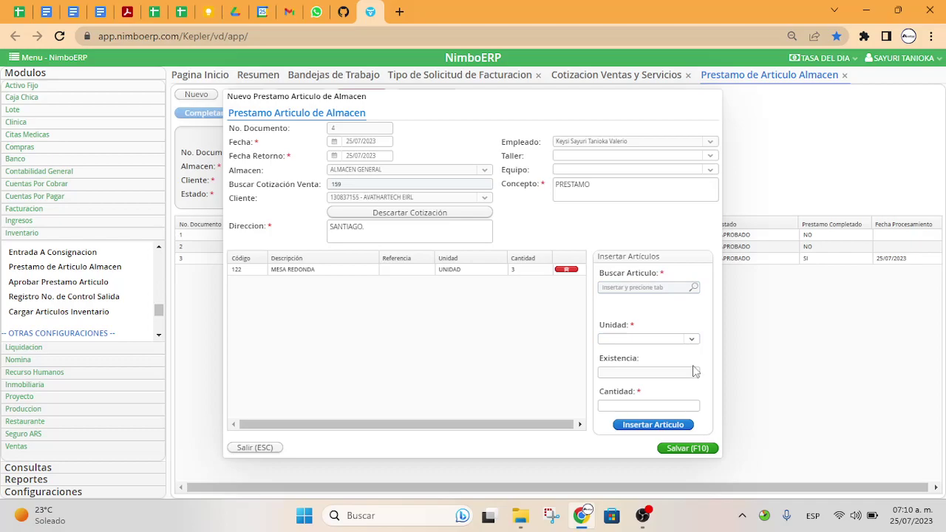
click(681, 406)
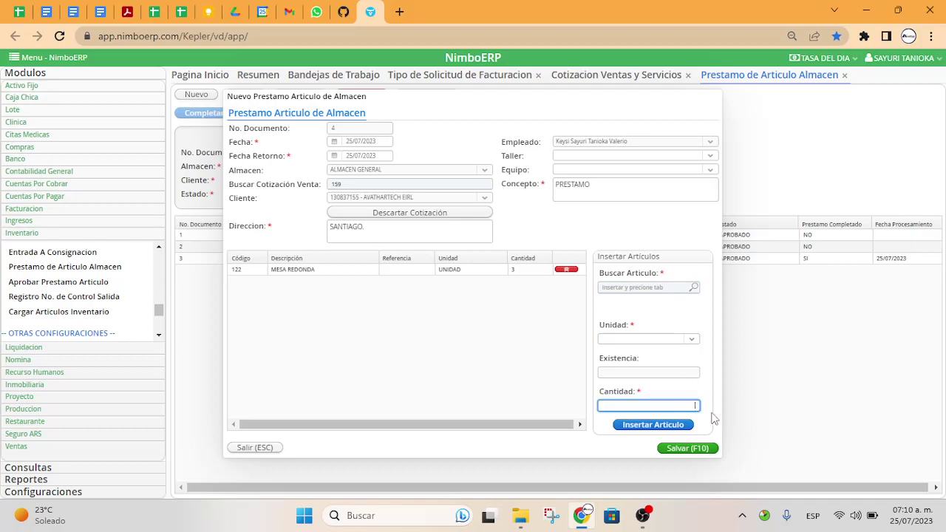
click(542, 273)
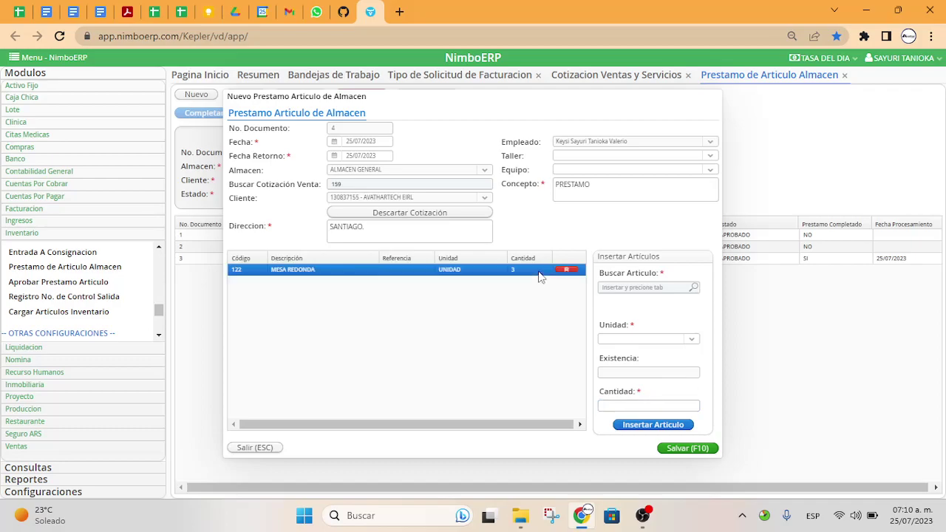
click(688, 448)
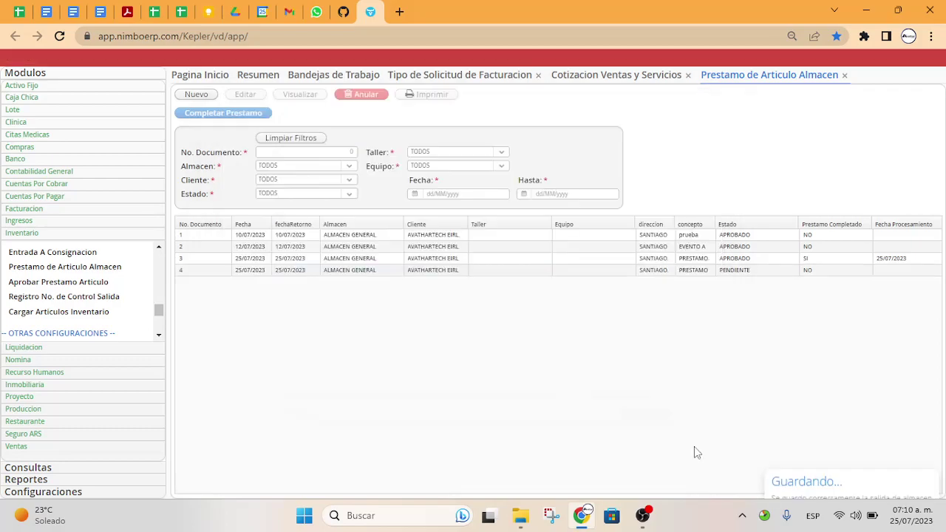
Select the new loan in the list and open Aprobar Prestamo Articulo from the Inventario module
click(429, 272)
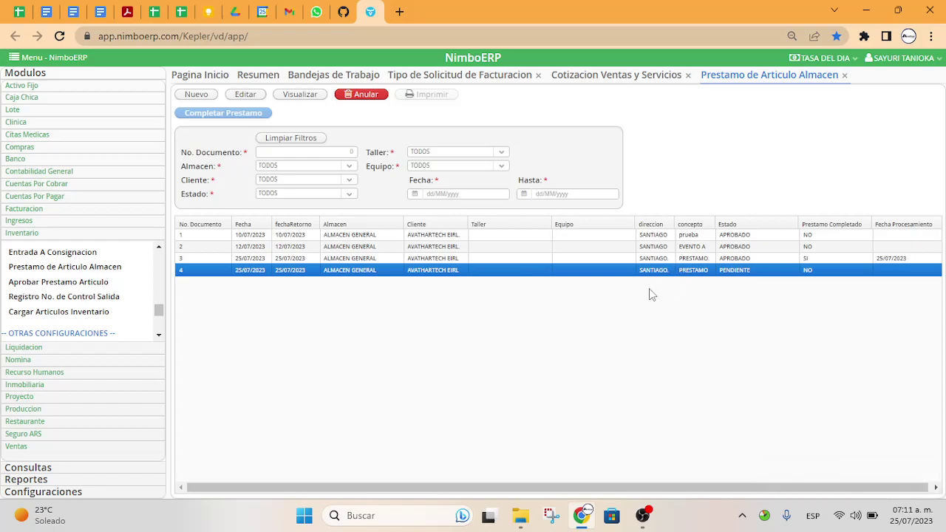
scroll(158, 336, down, 4)
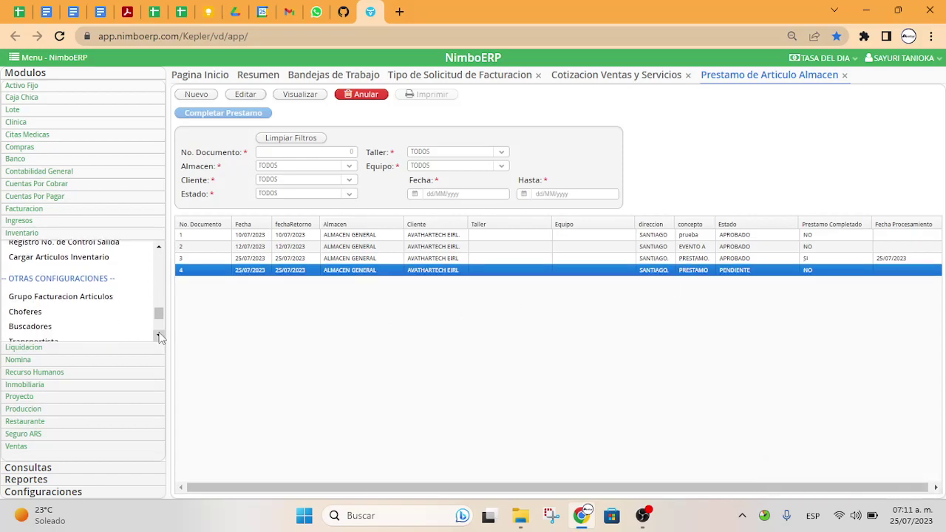
scroll(159, 337, down, 5)
scroll(162, 258, up, 5)
scroll(160, 255, up, 4)
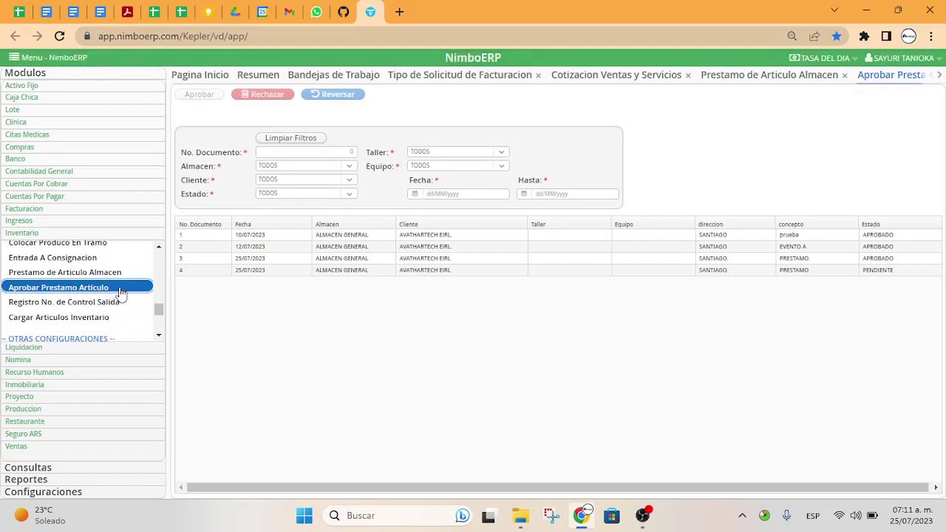
Examine the loan approval list and the options of its Almacen and Estado filters
click(793, 246)
click(795, 258)
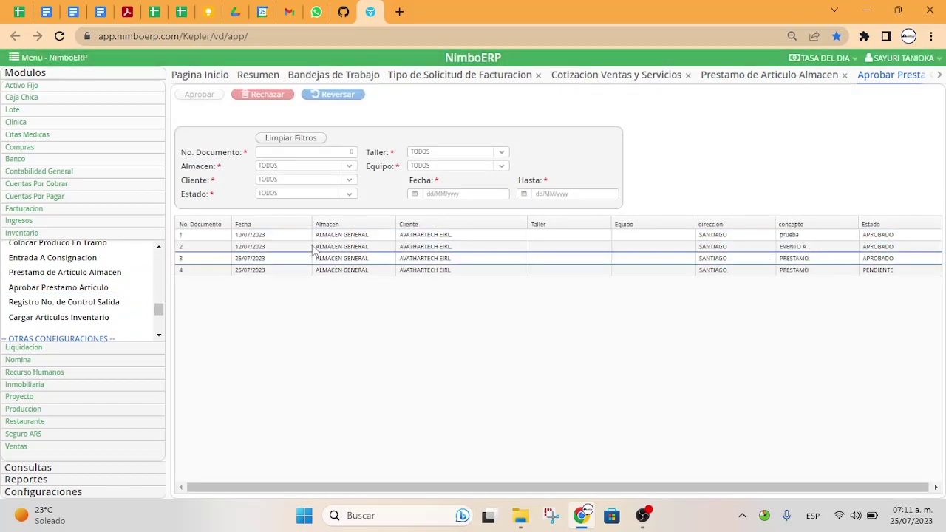
click(350, 168)
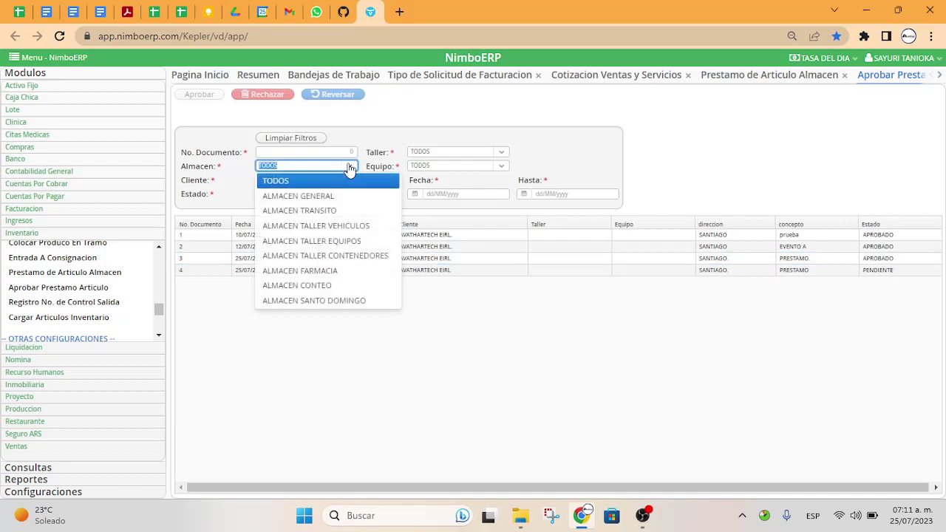
click(350, 168)
click(348, 195)
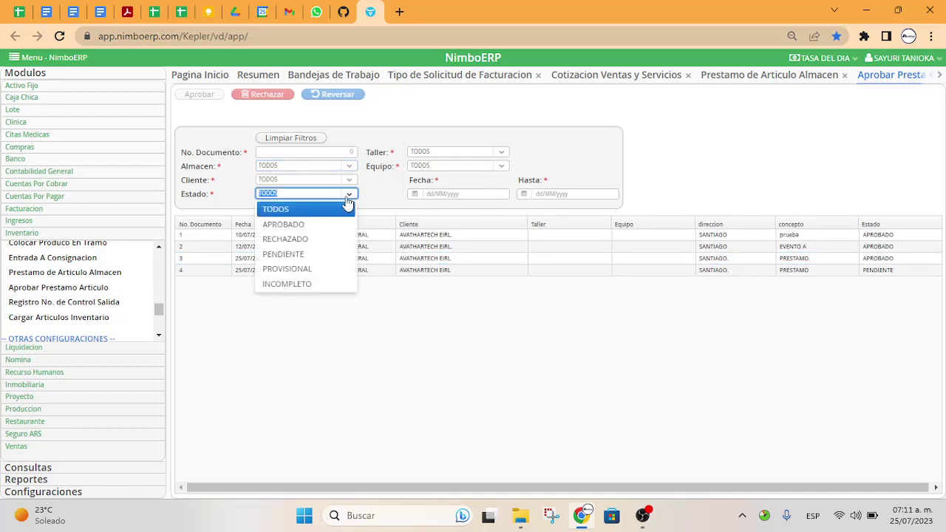
click(350, 206)
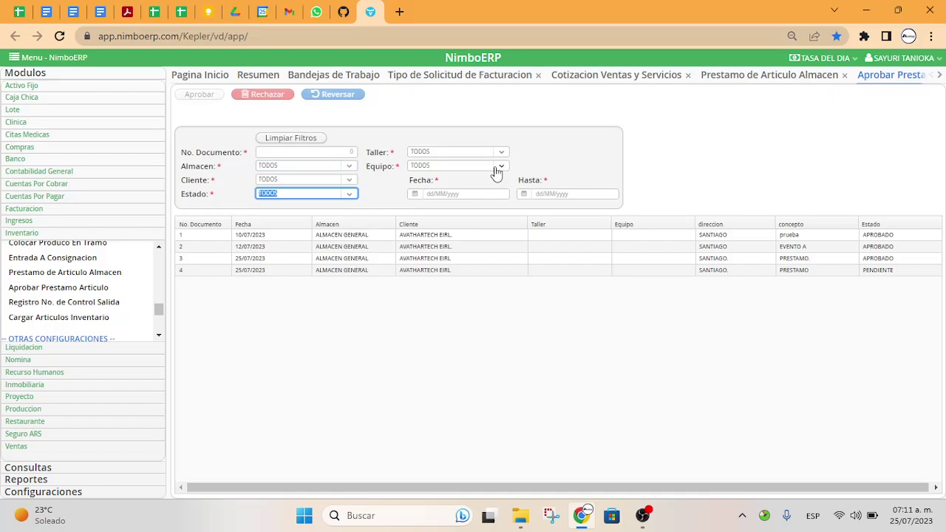
Approve the pending loan document 4 with an approved quantity of 3.00 for MESA REDONDA
click(456, 272)
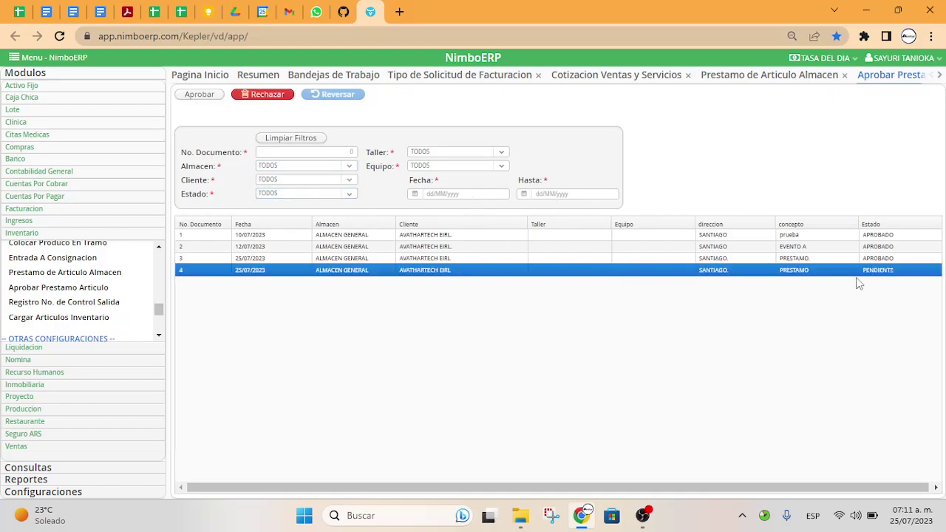
click(200, 97)
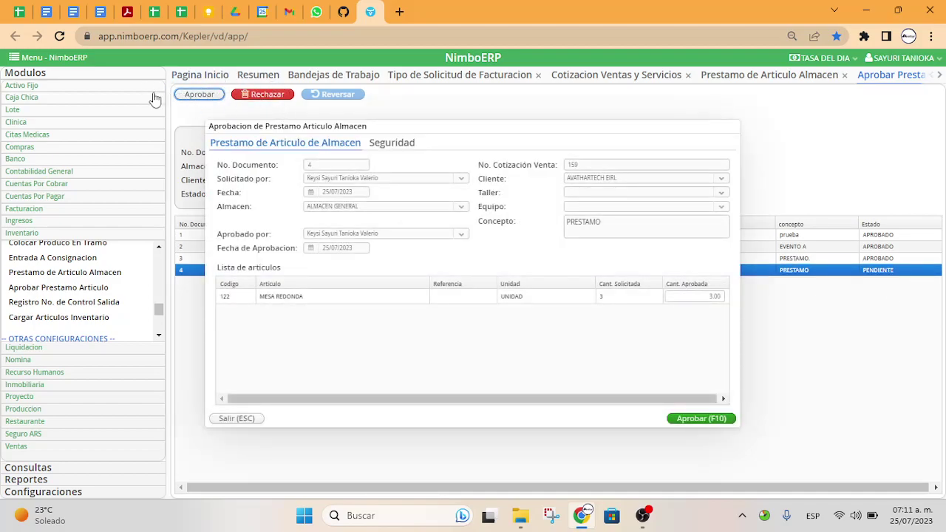
click(712, 296)
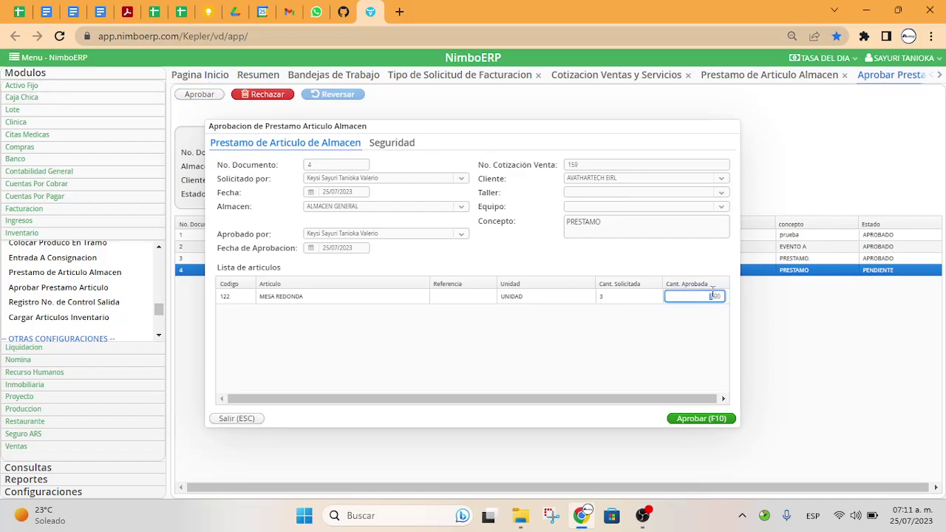
click(713, 420)
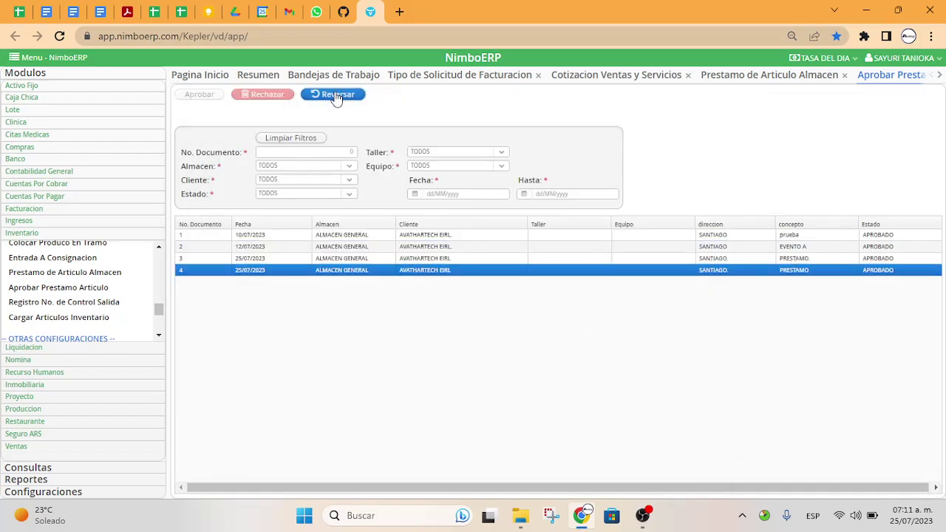
Reverse the approval of loan document 4
click(334, 93)
click(579, 290)
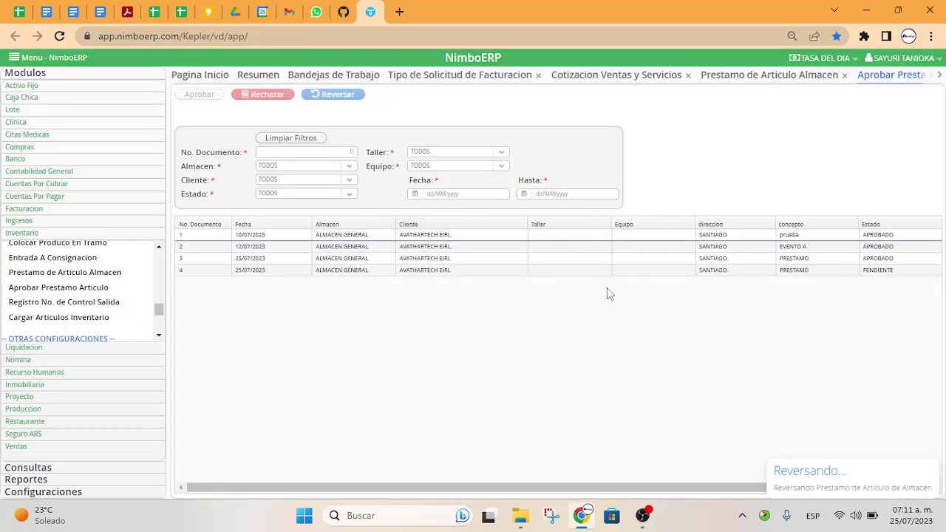
click(269, 95)
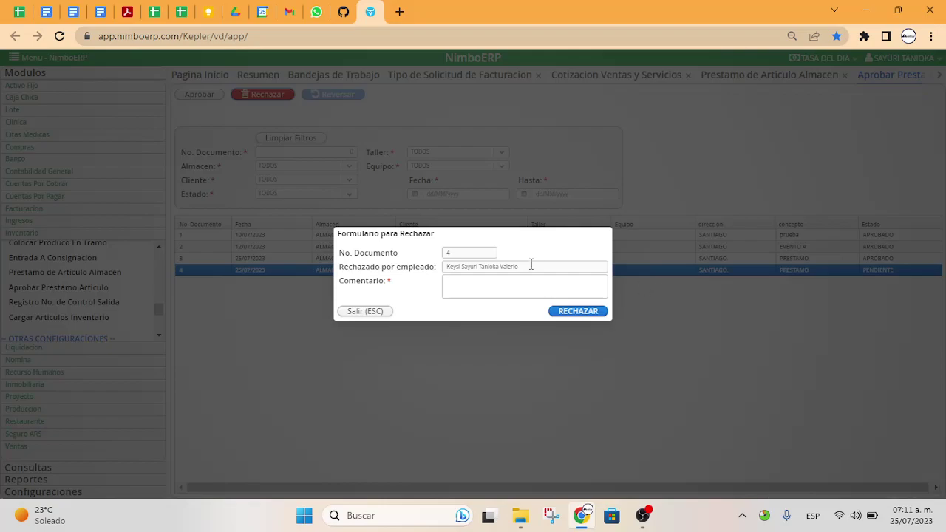
click(529, 278)
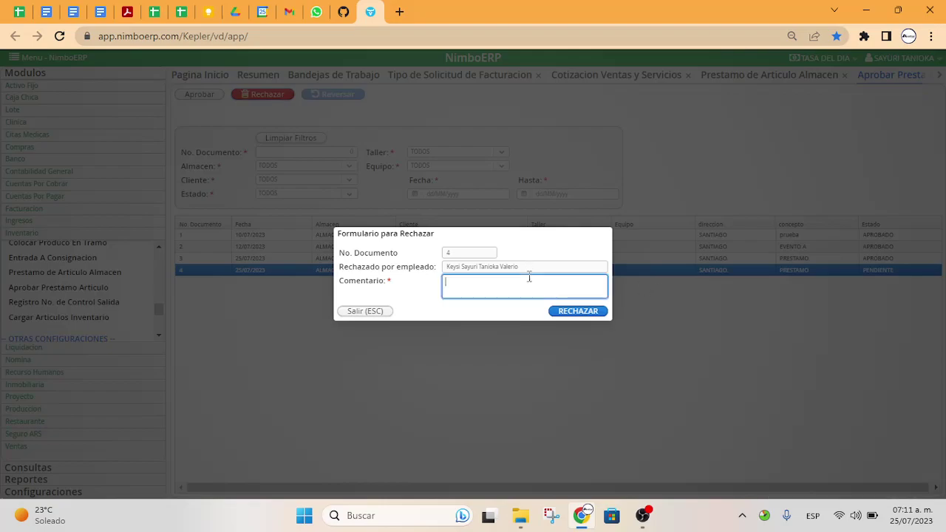
click(390, 313)
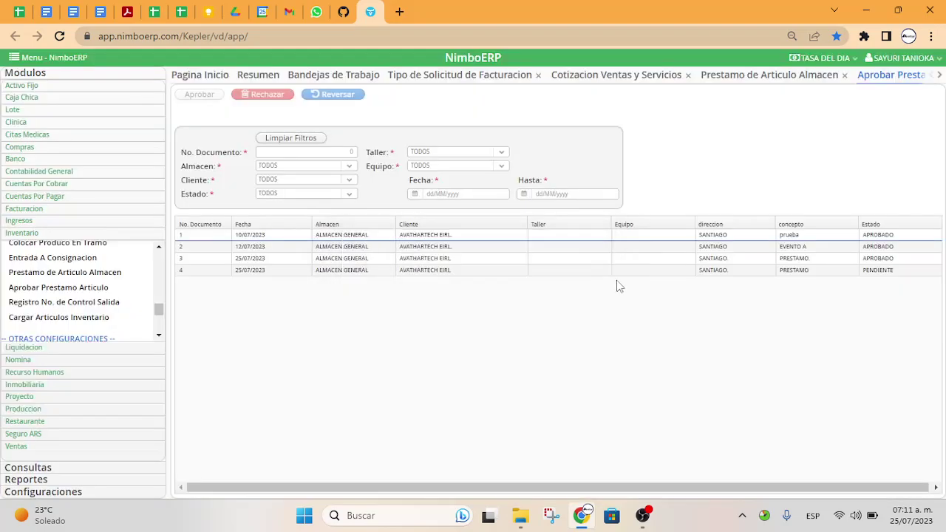
Approve loan document 4 again with an approved quantity of 2 for MESA REDONDA
click(579, 271)
click(201, 96)
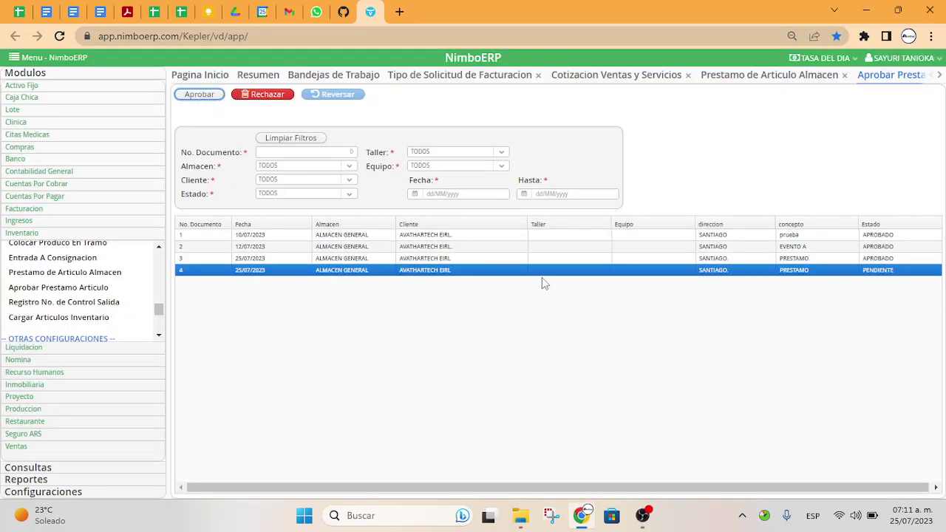
click(709, 296)
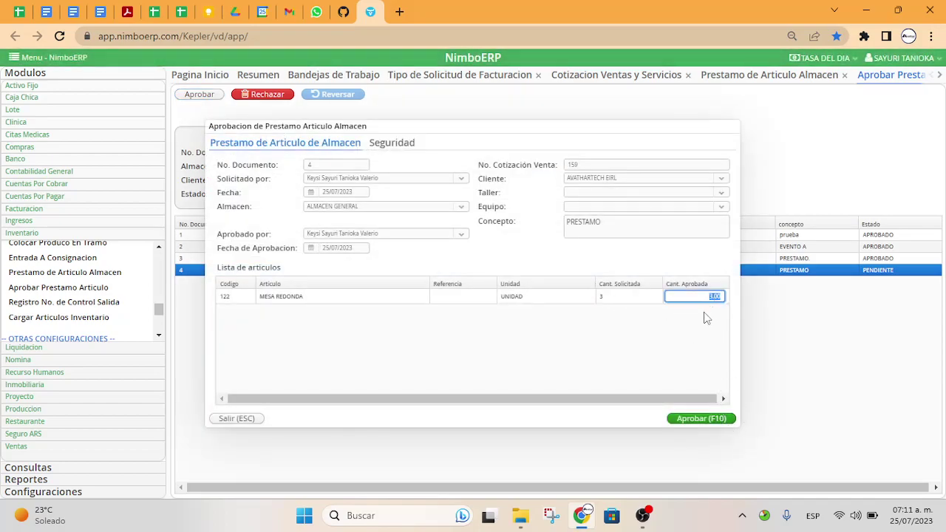
click(703, 419)
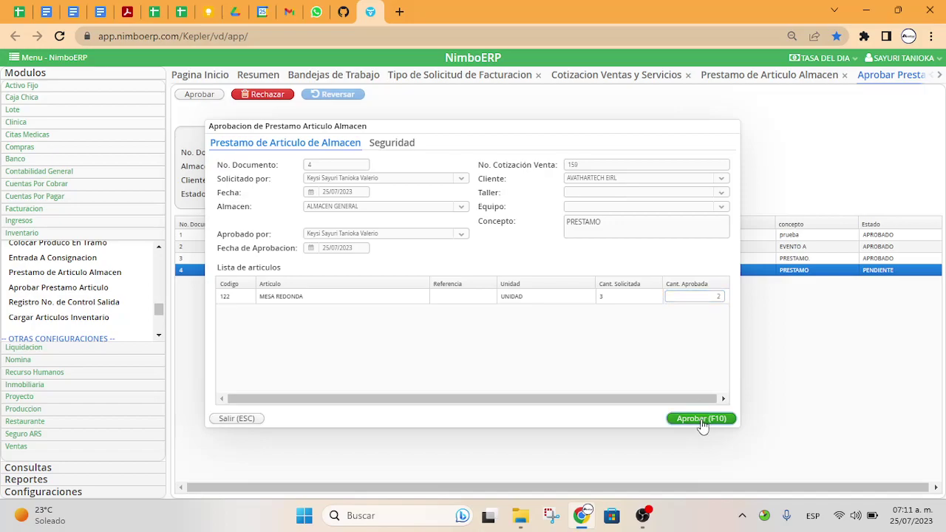
Return to the Prestamo de Articulo Almacen list and check the Estado of loan document 4
click(104, 274)
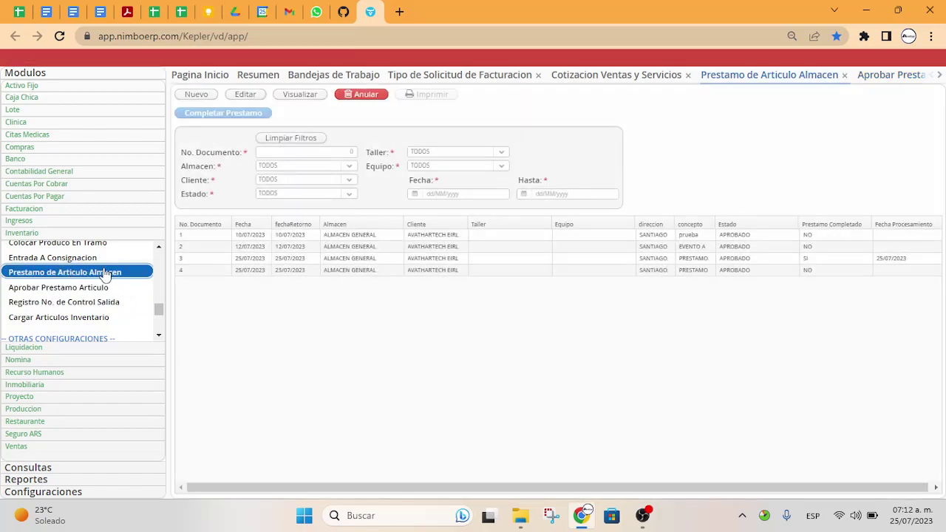
click(352, 271)
triple_click(741, 276)
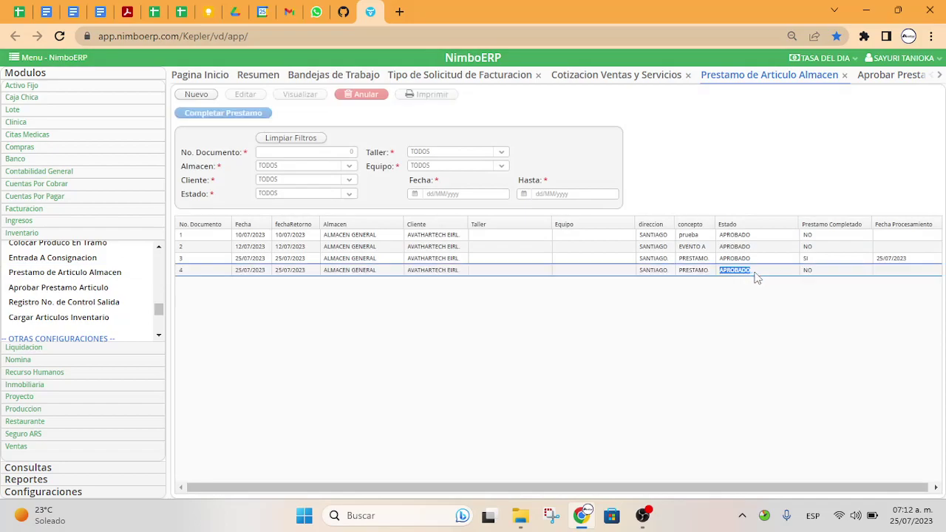
Complete loan document 4 with a returned quantity of 2 for MESA REDONDA, and reselect it in the list
click(756, 274)
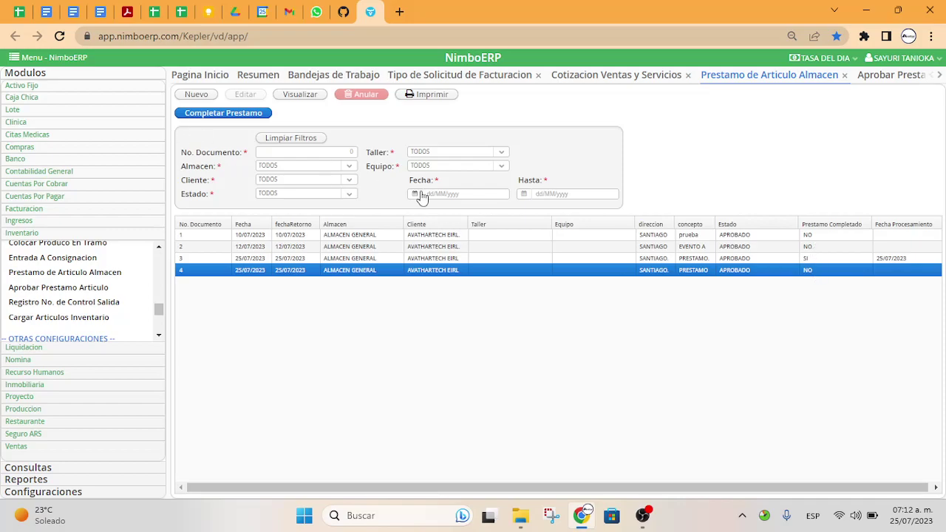
click(233, 118)
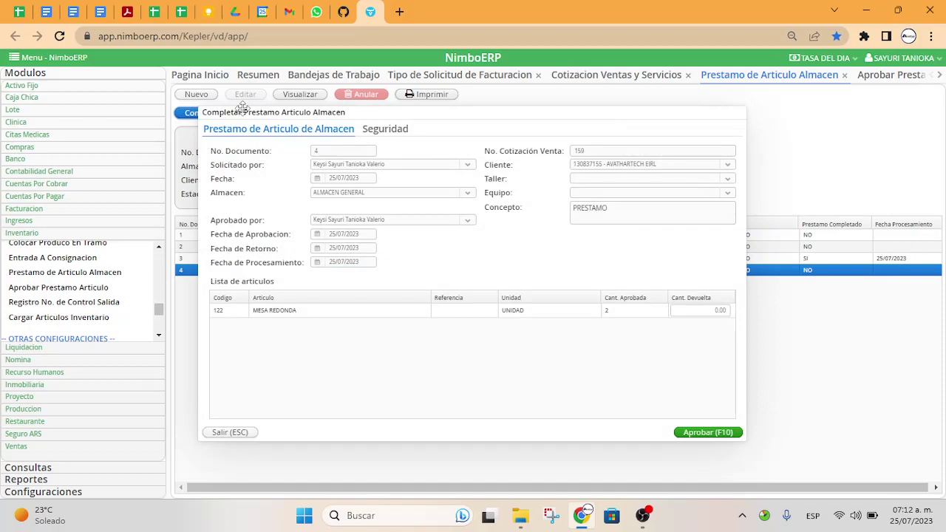
click(716, 309)
text(2)
click(729, 433)
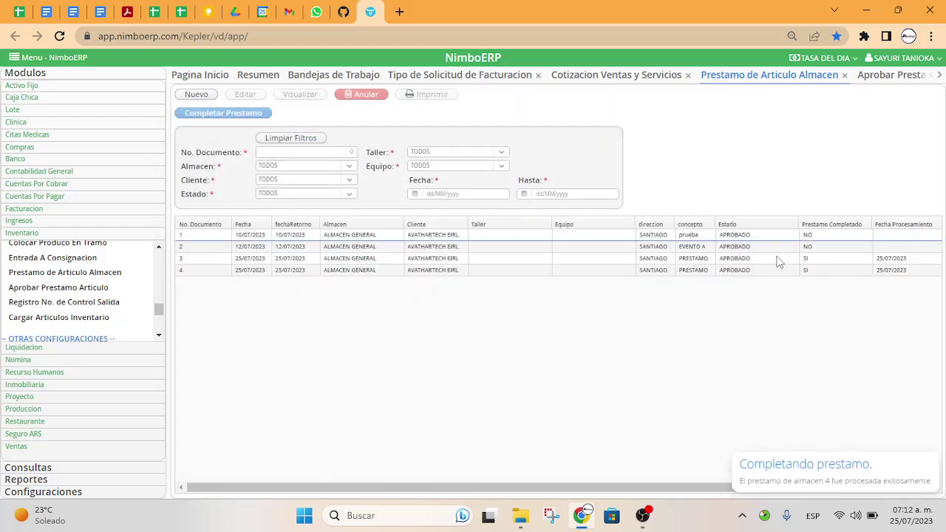
click(706, 271)
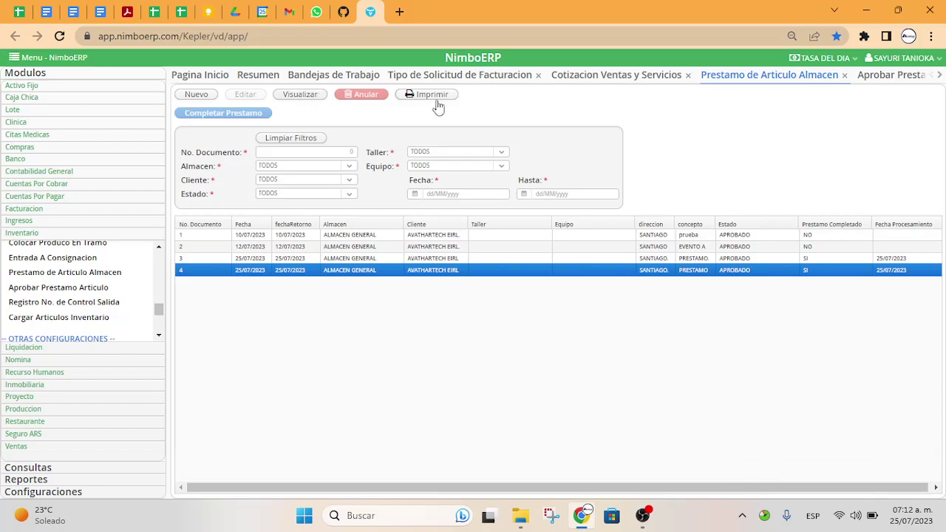